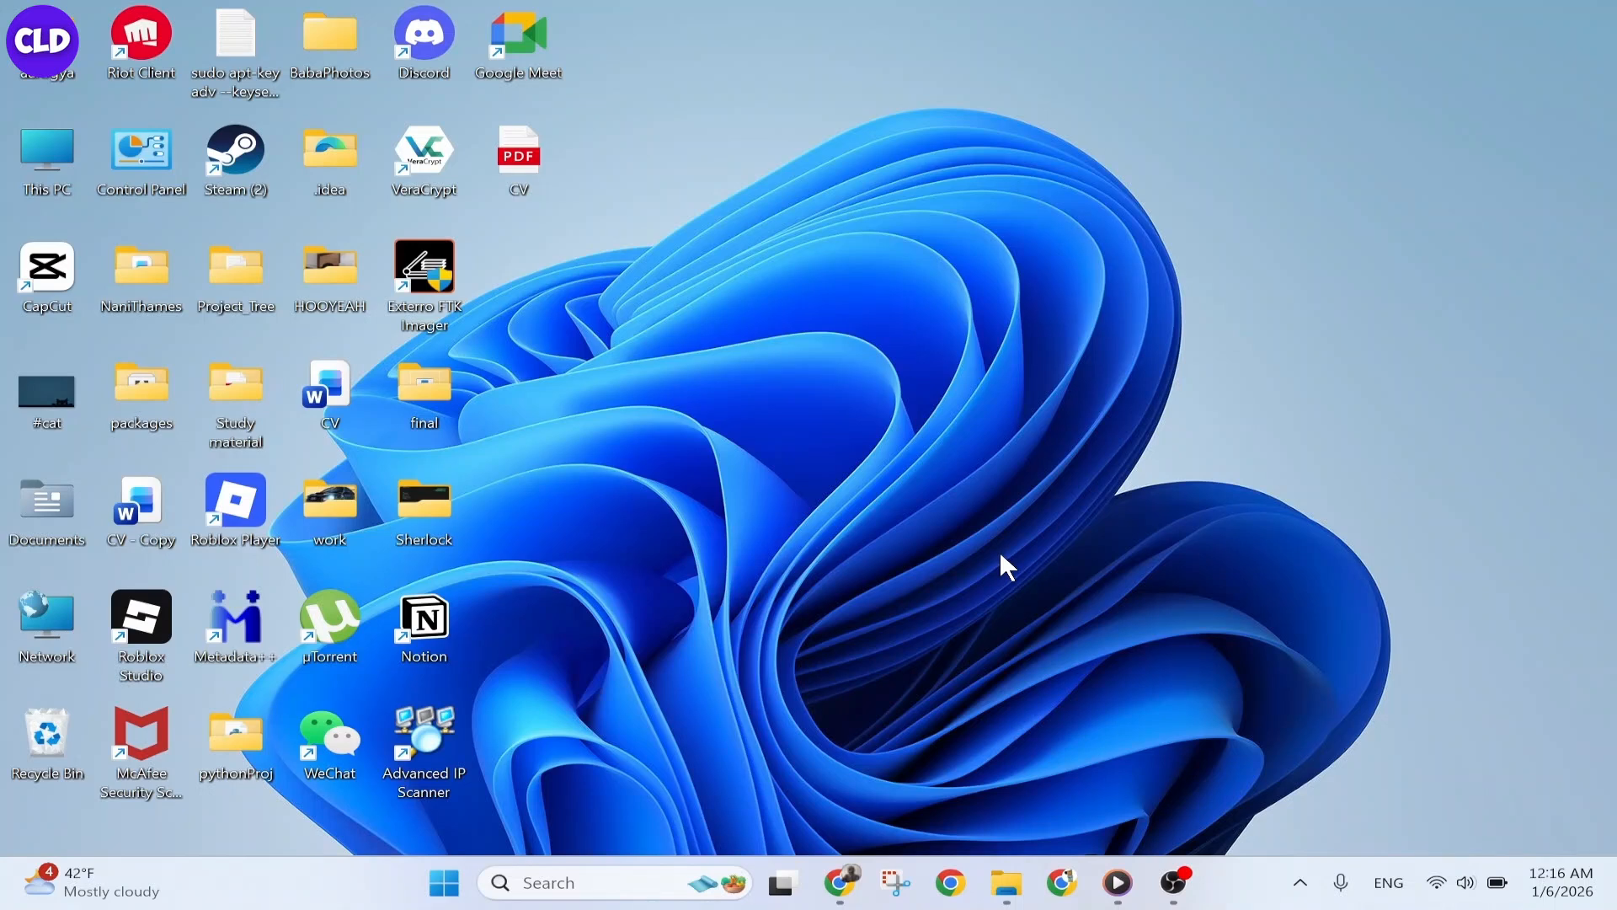
key("super")
type("se")
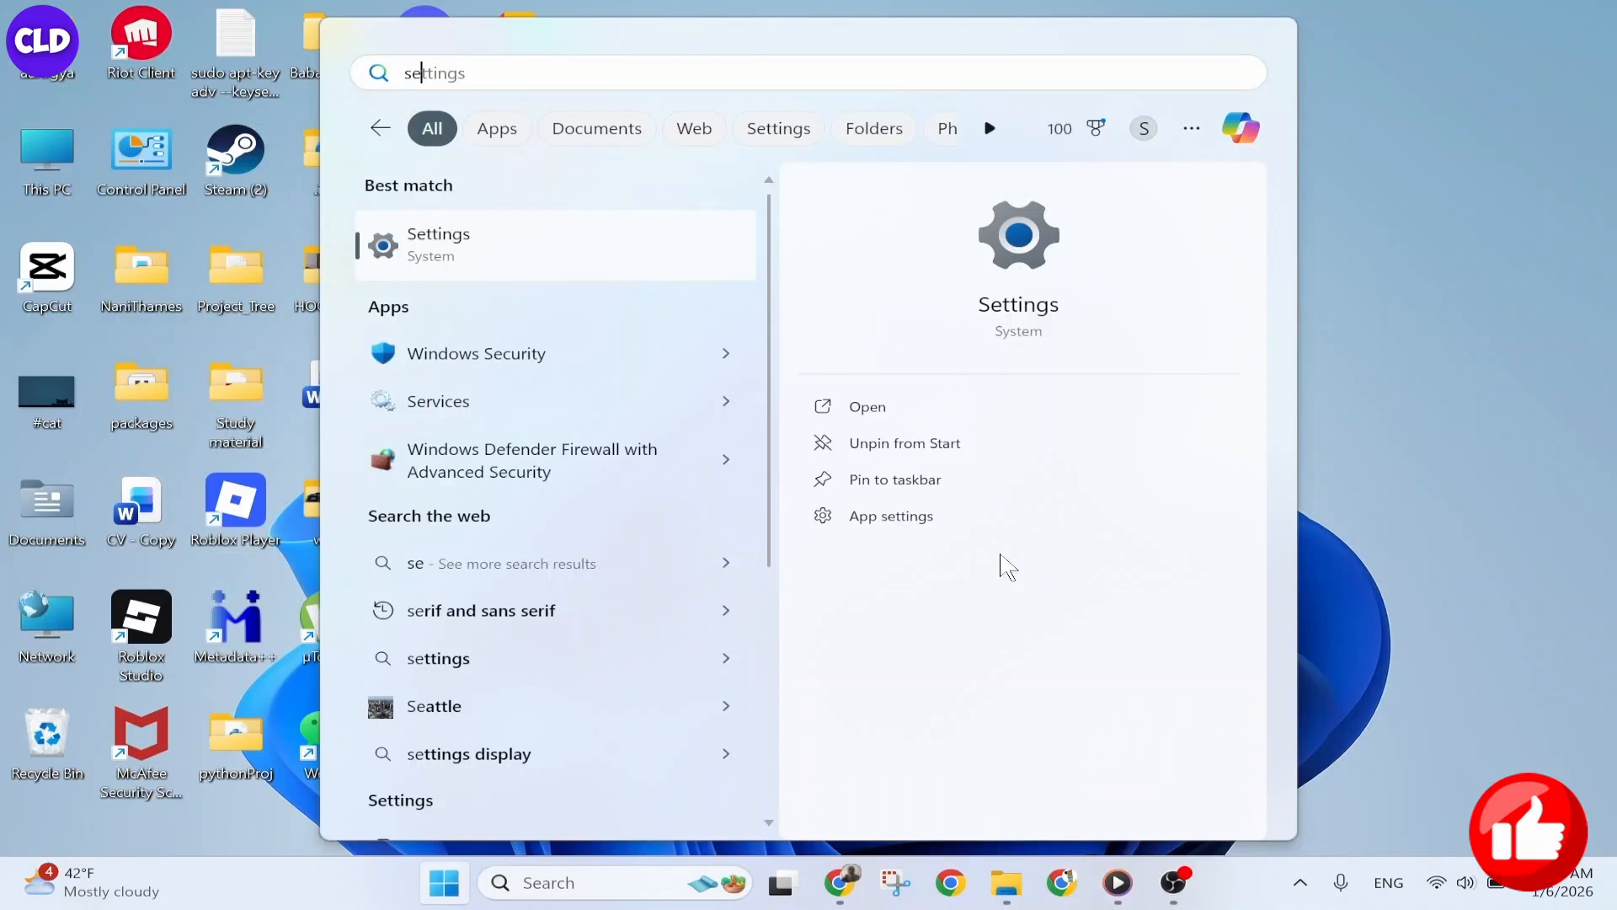
left_click(1455, 526)
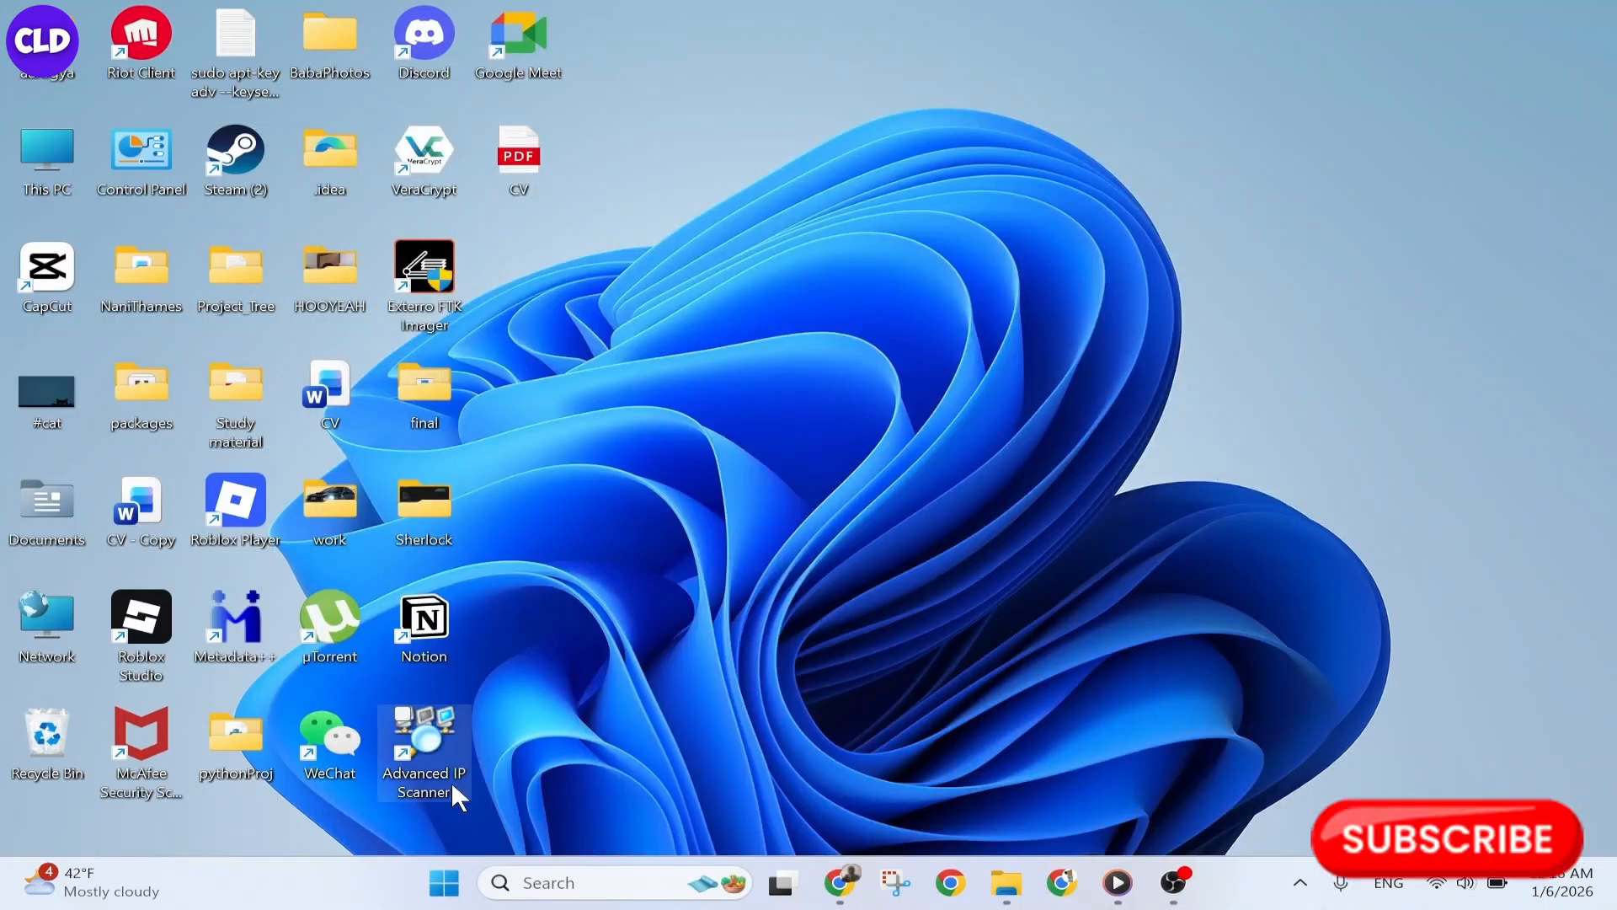
Open the Virus & threat protection page of Windows Security from the Privacy & security section of Windows Settings.
right_click(431, 891)
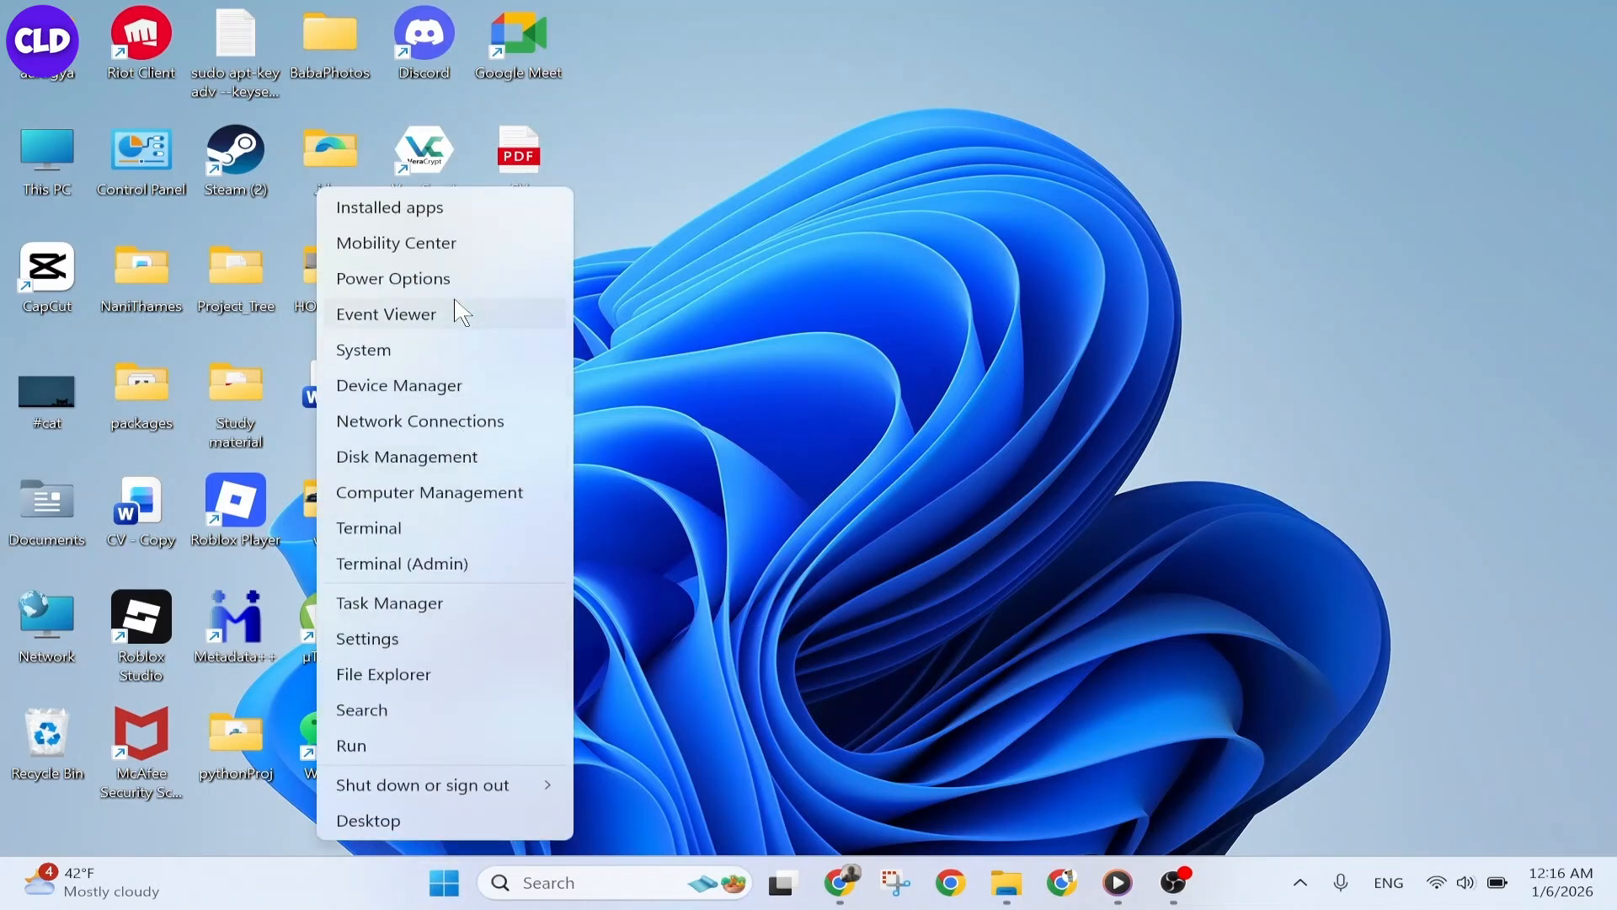
left_click(432, 650)
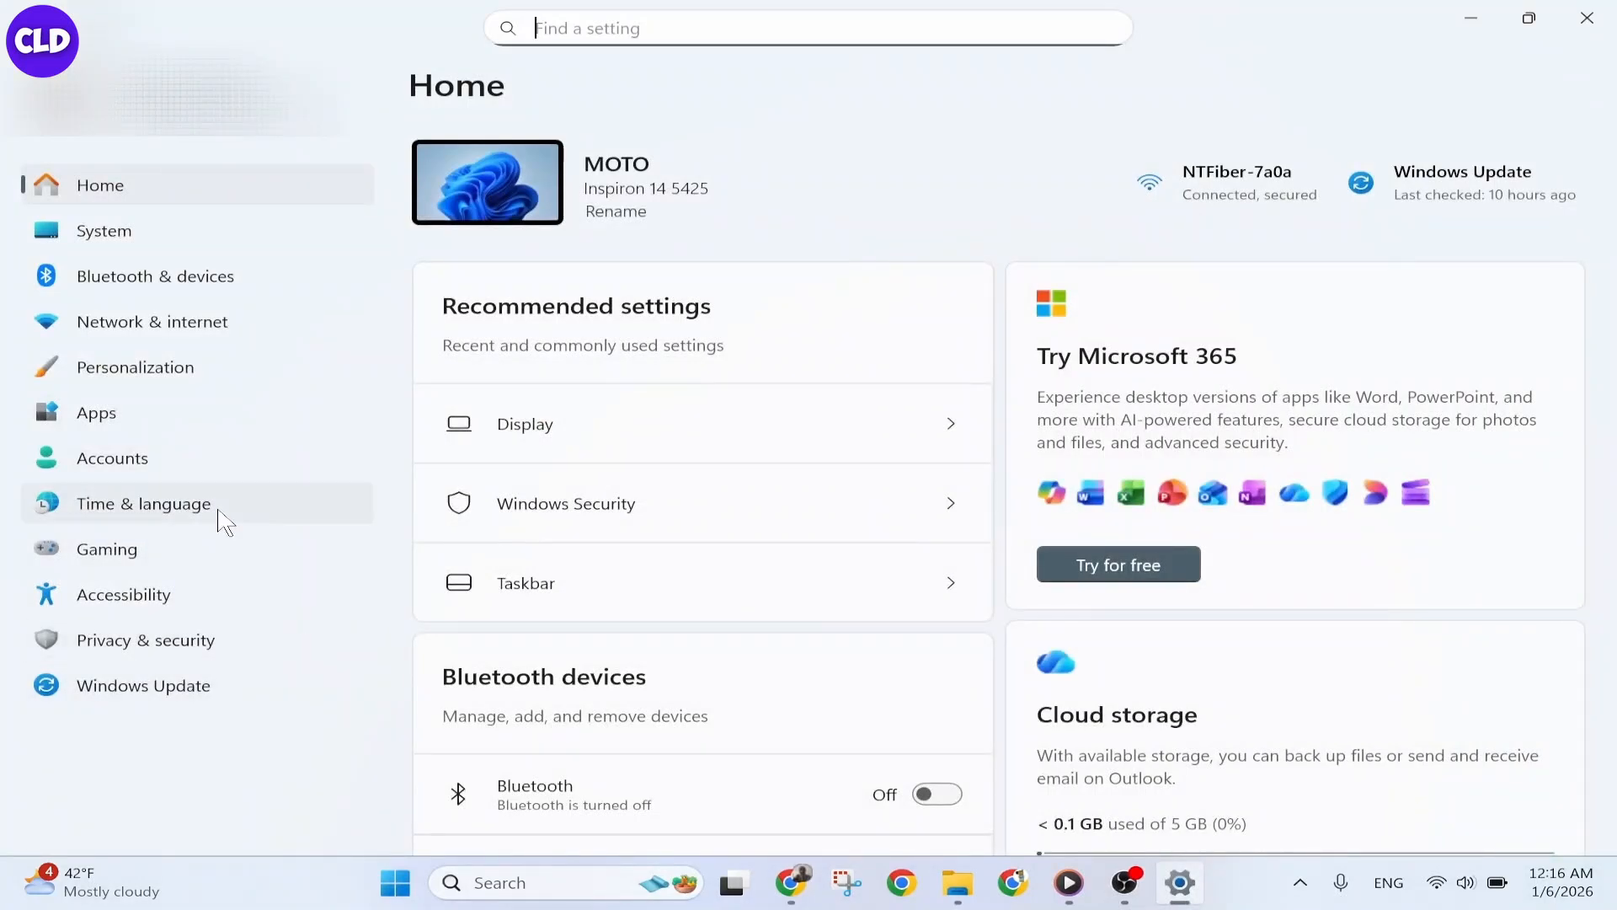
left_click(262, 658)
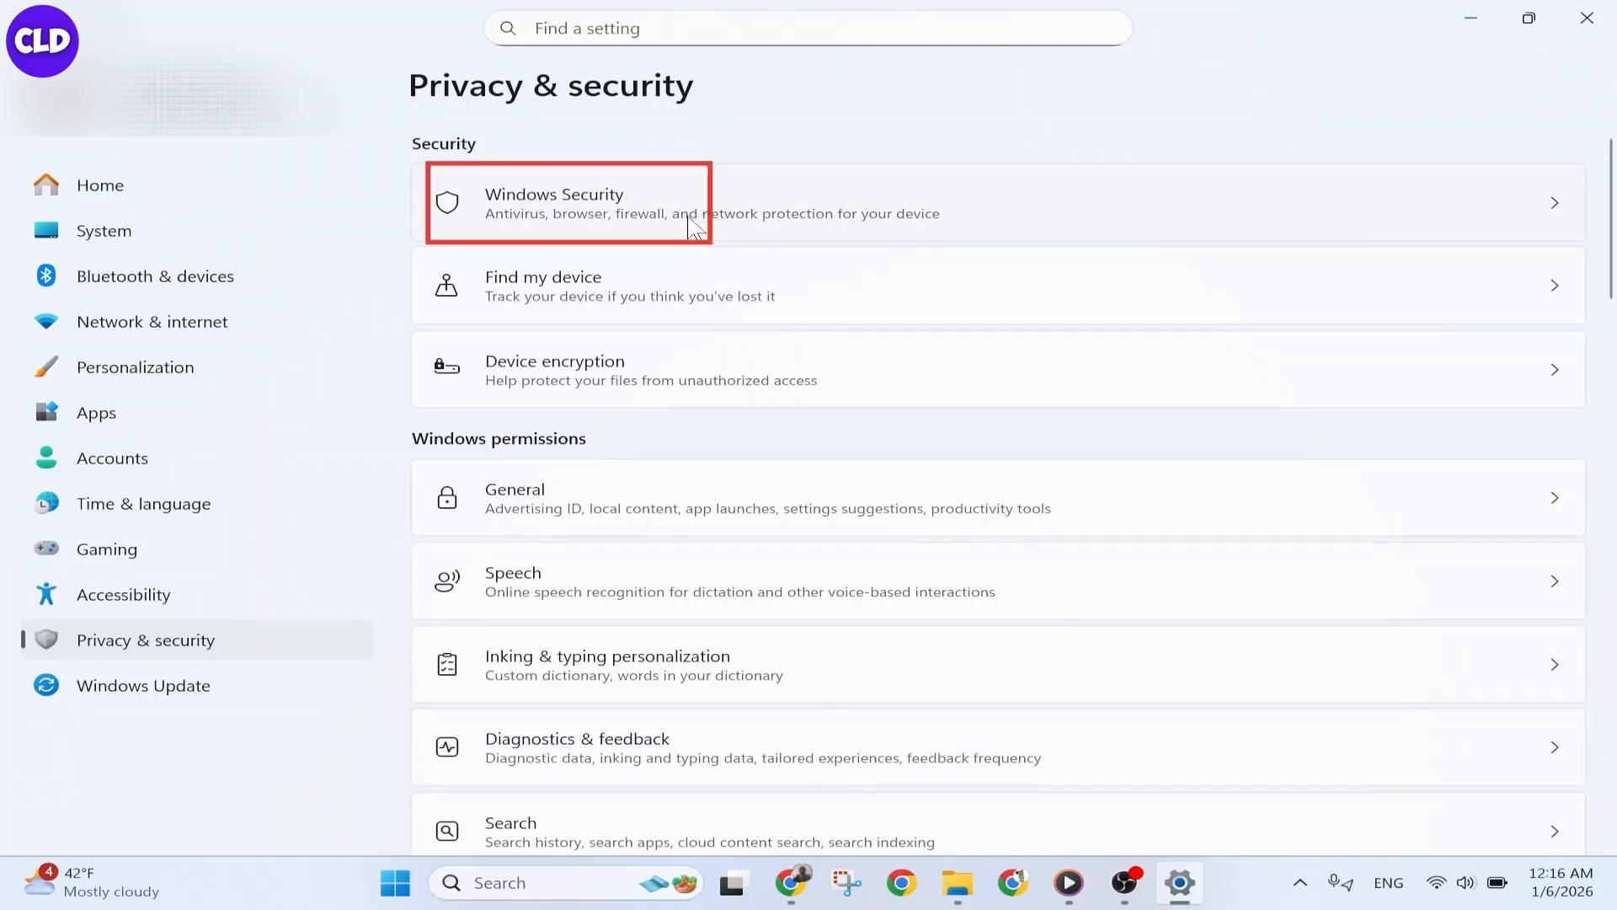
left_click(984, 232)
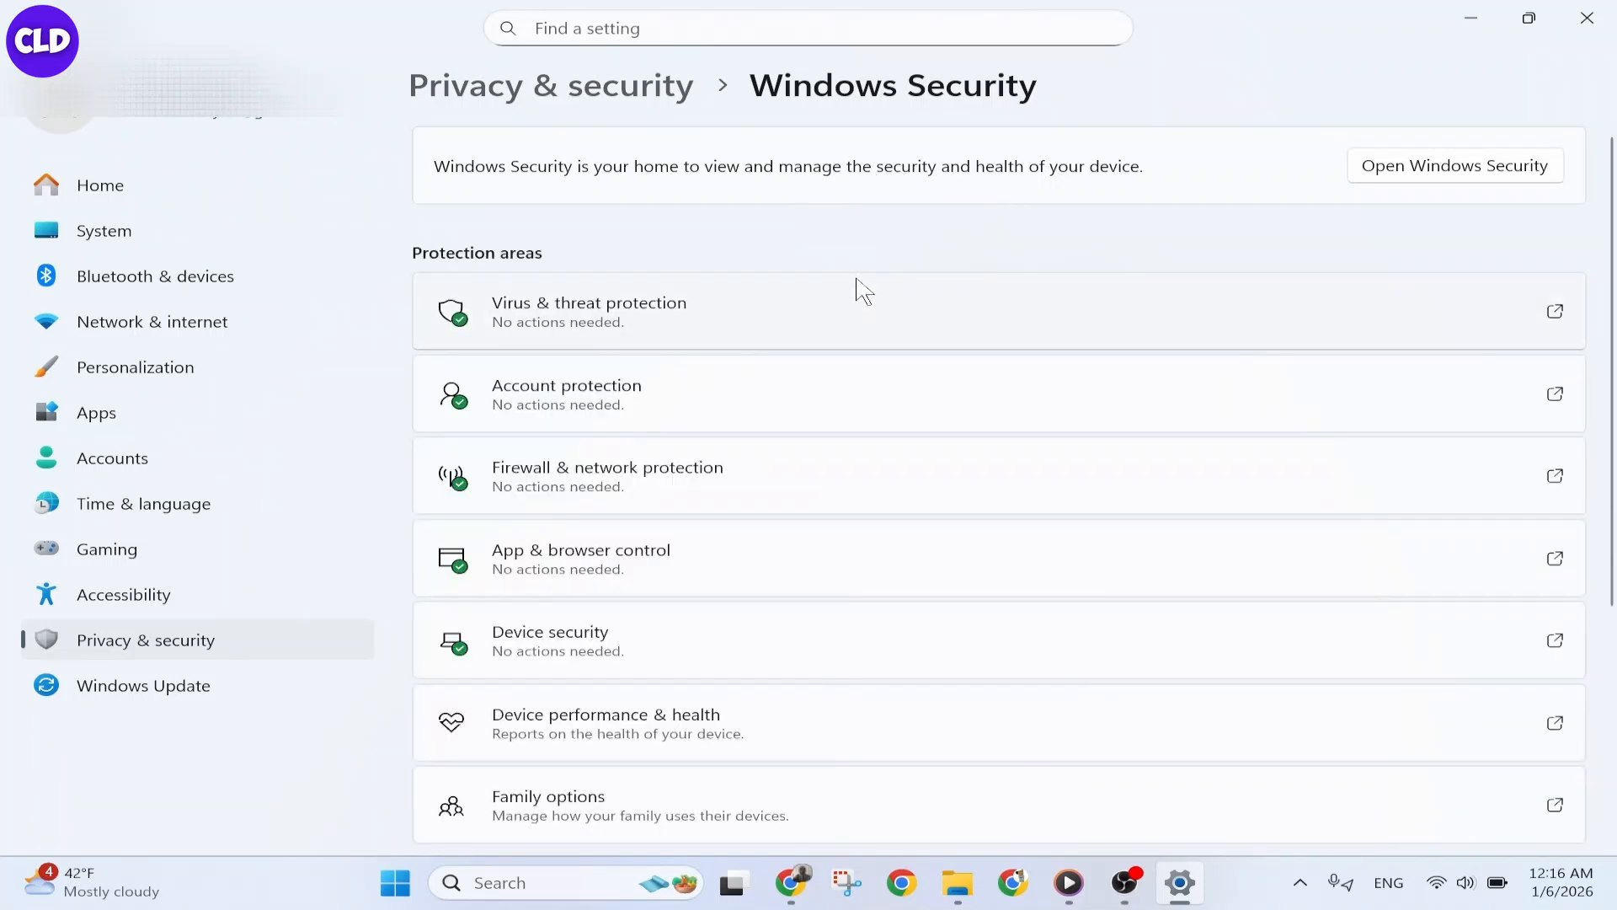
left_click(954, 317)
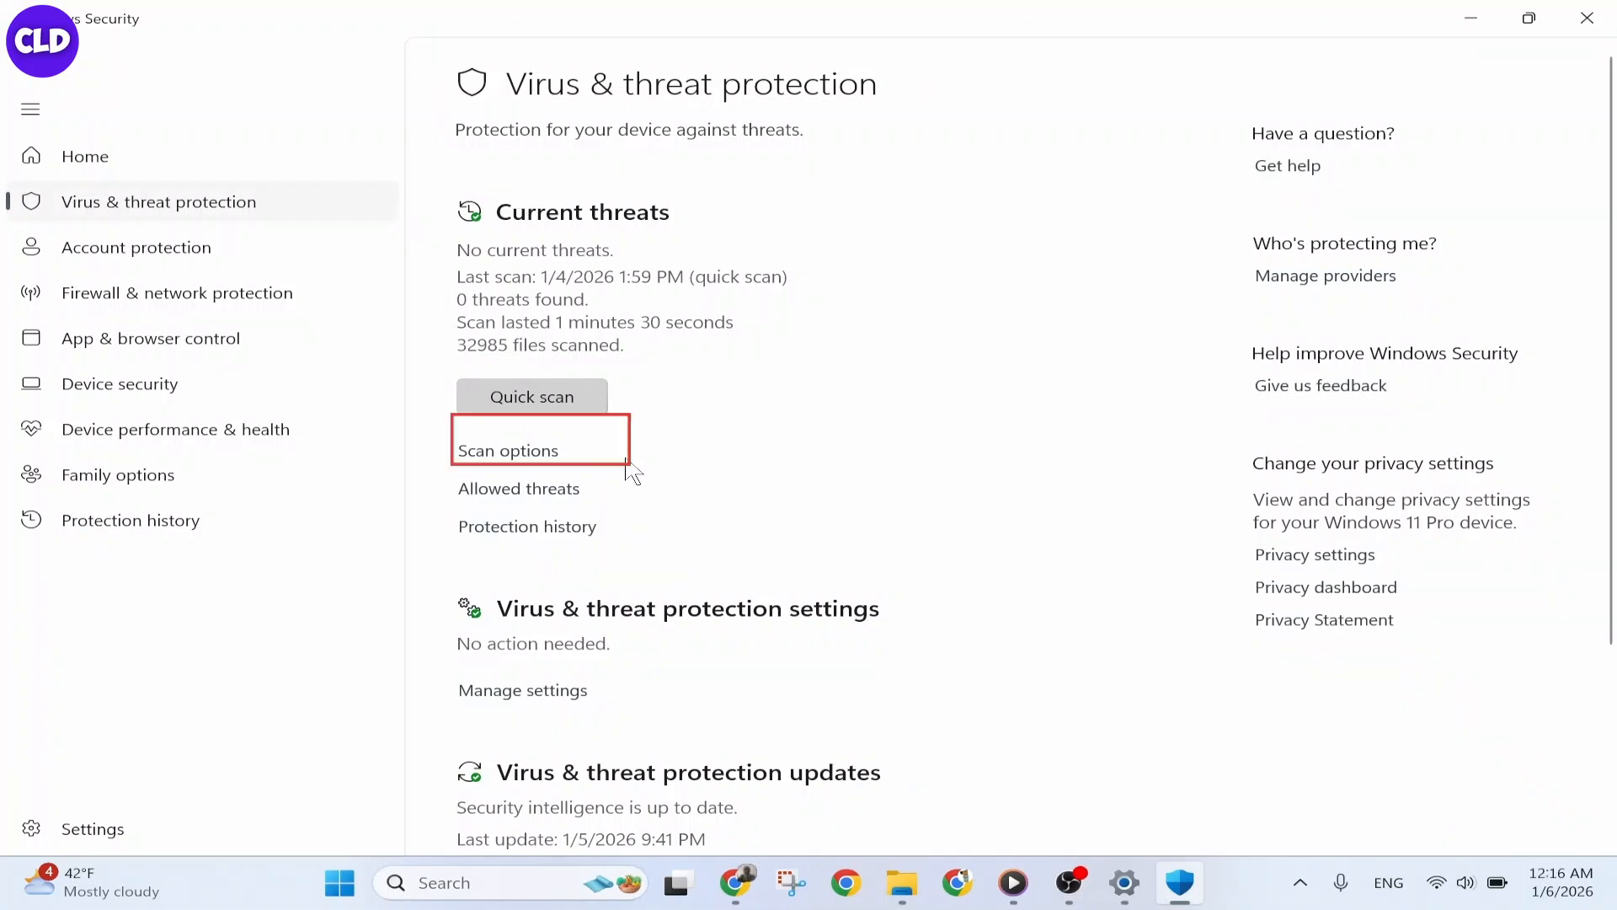
Turn off Real-time protection in the Virus & threat protection settings.
scroll(632, 472, "down", 3)
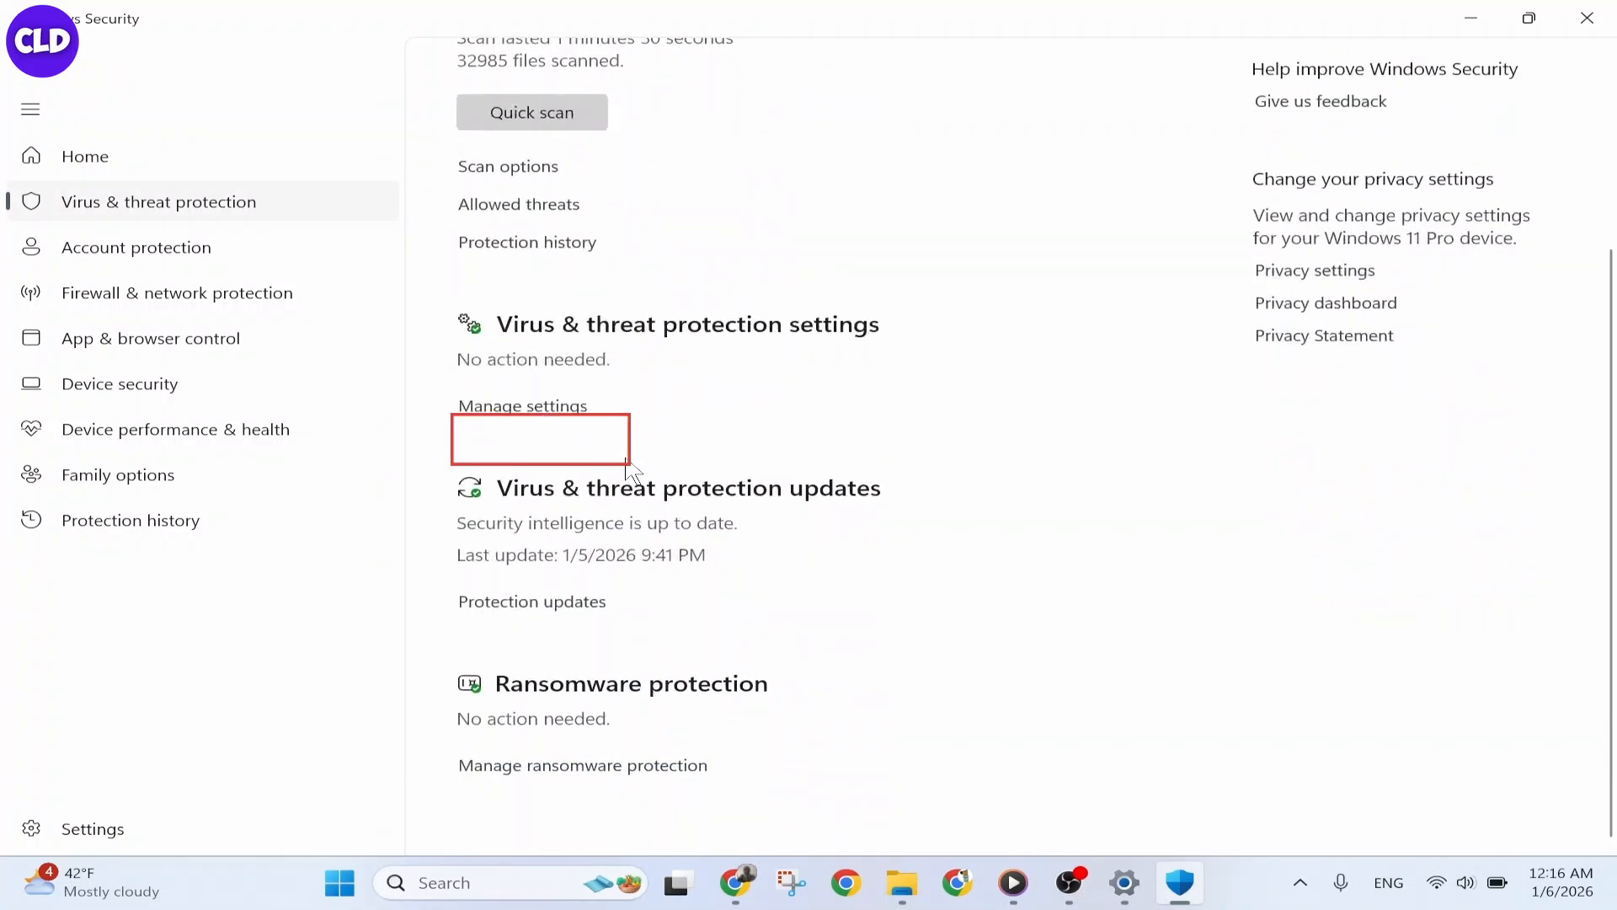
scroll(630, 472, "down", 1)
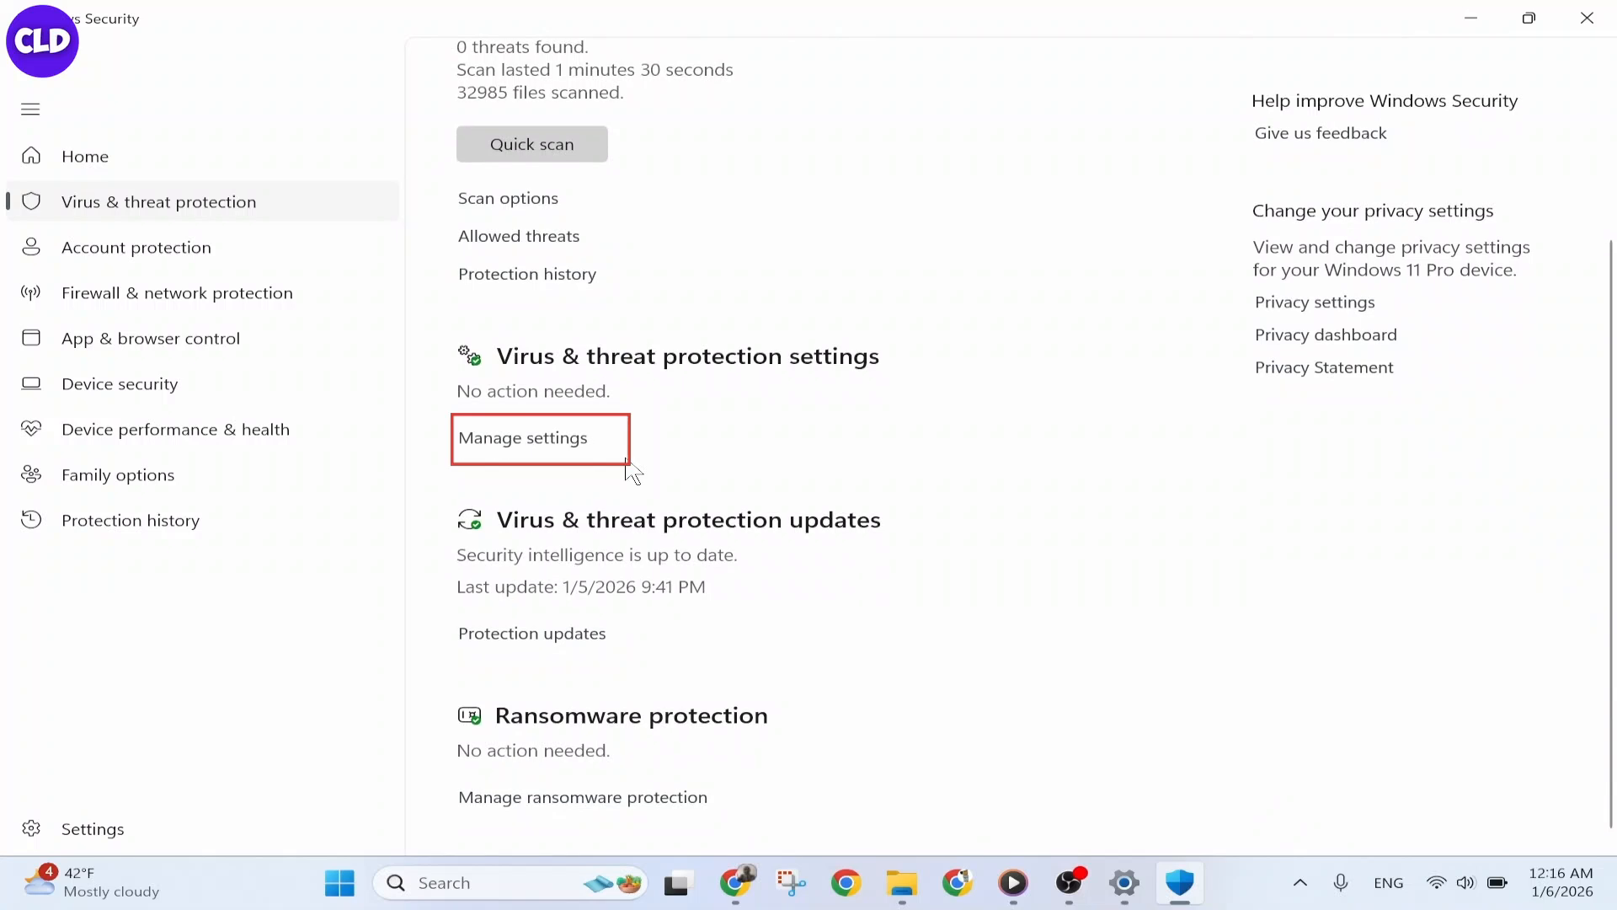
left_click(550, 441)
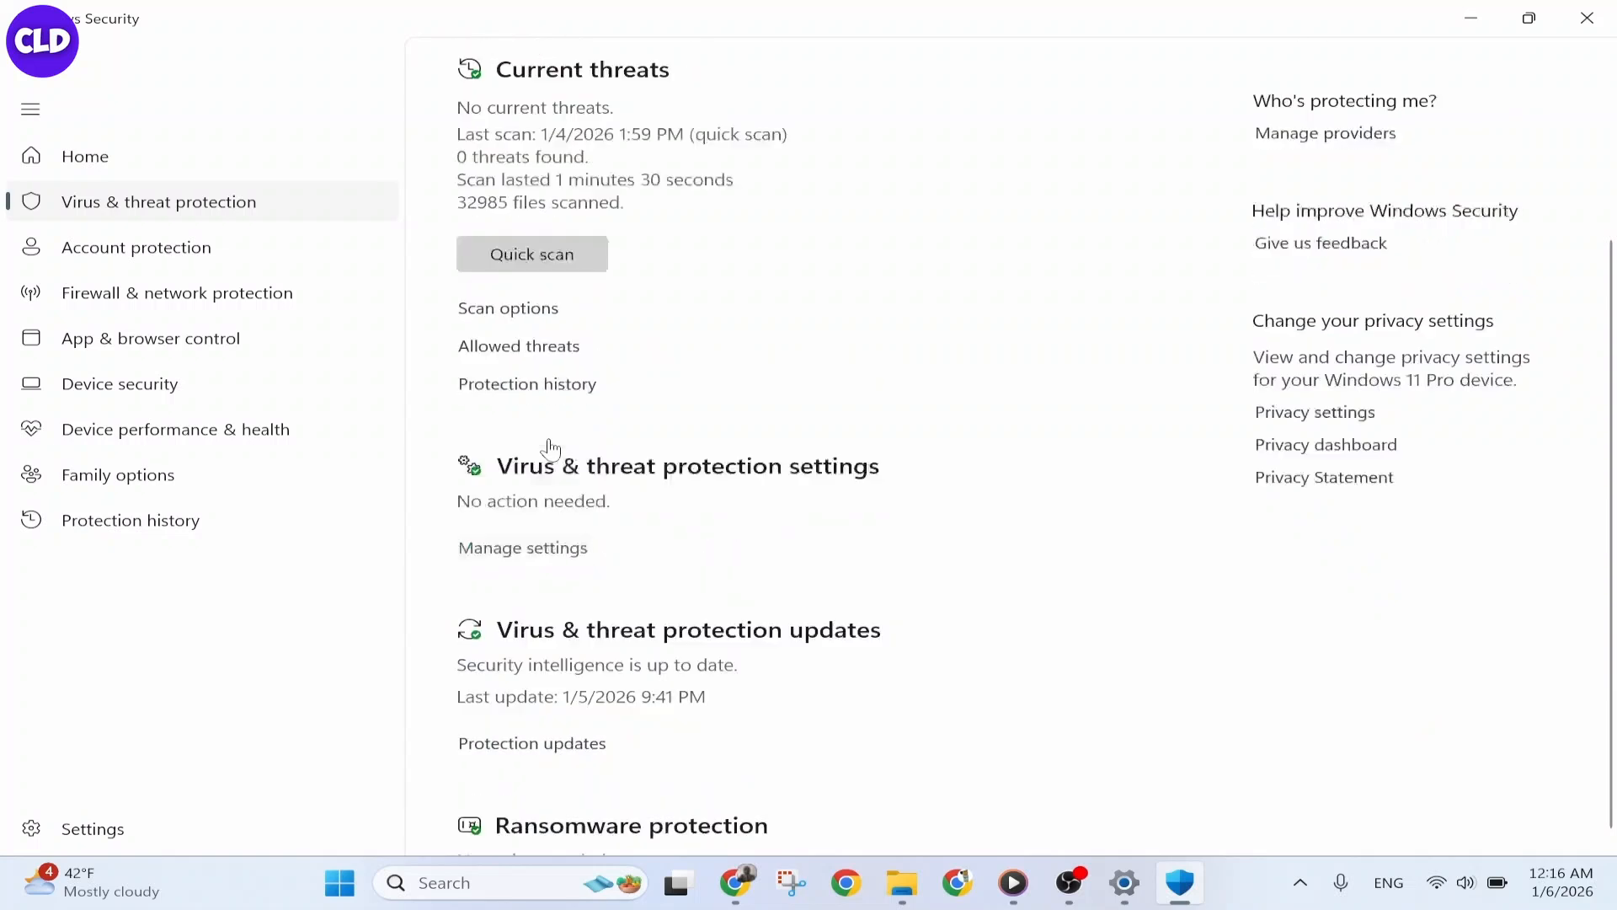
left_click(471, 362)
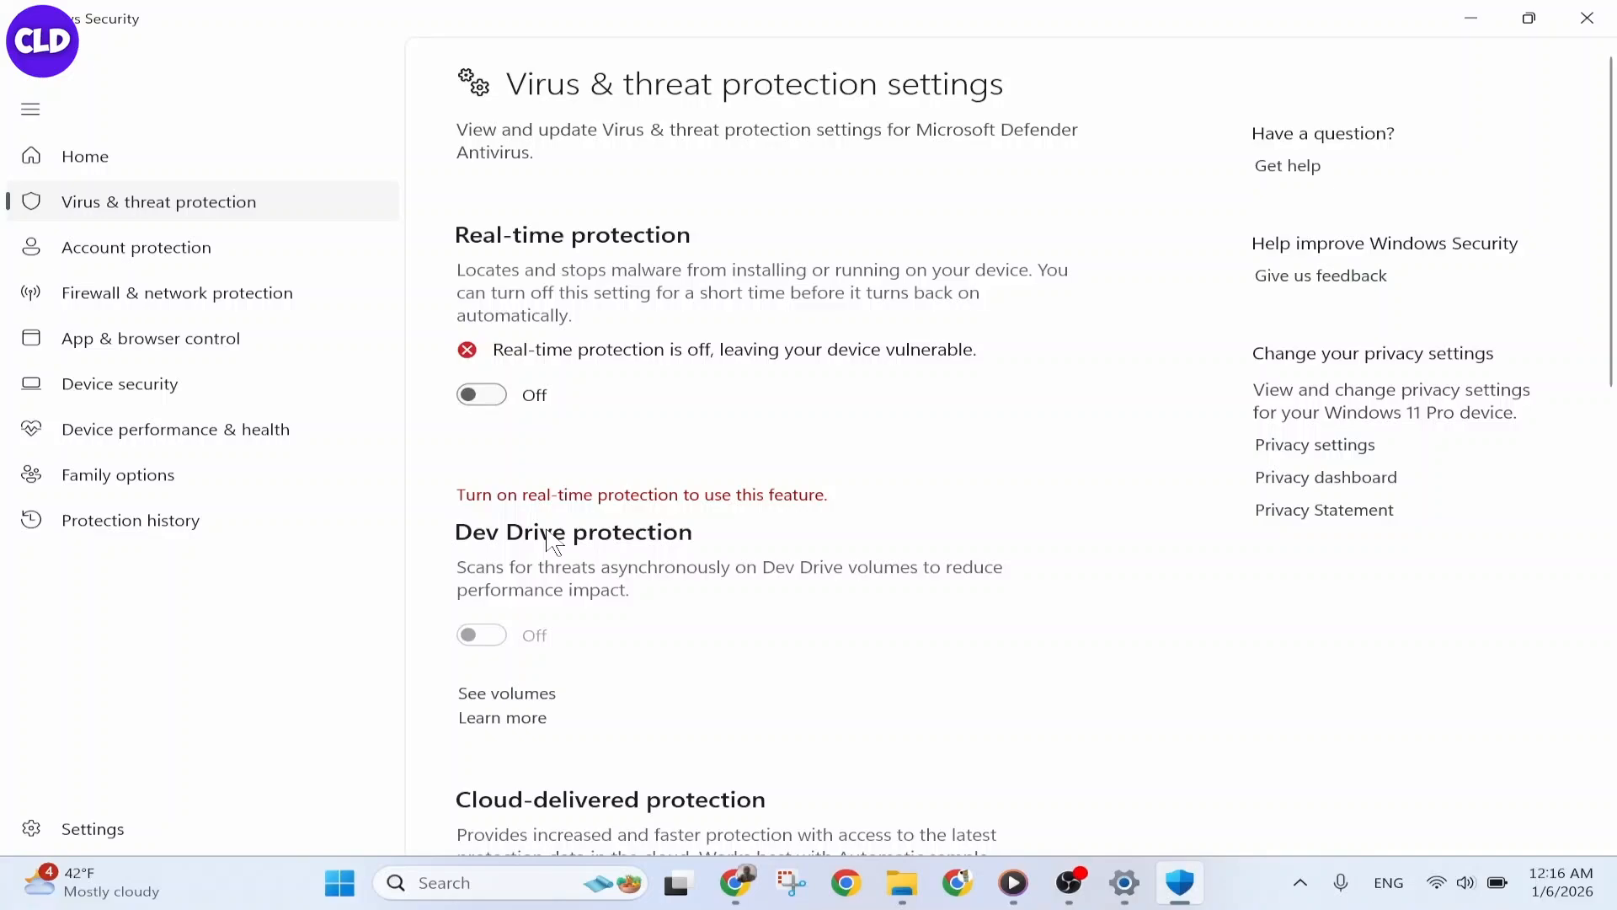
Turn off Cloud-delivered protection and put away the Windows Security and Settings windows.
scroll(548, 539, "down", 3)
scroll(551, 540, "down", 3)
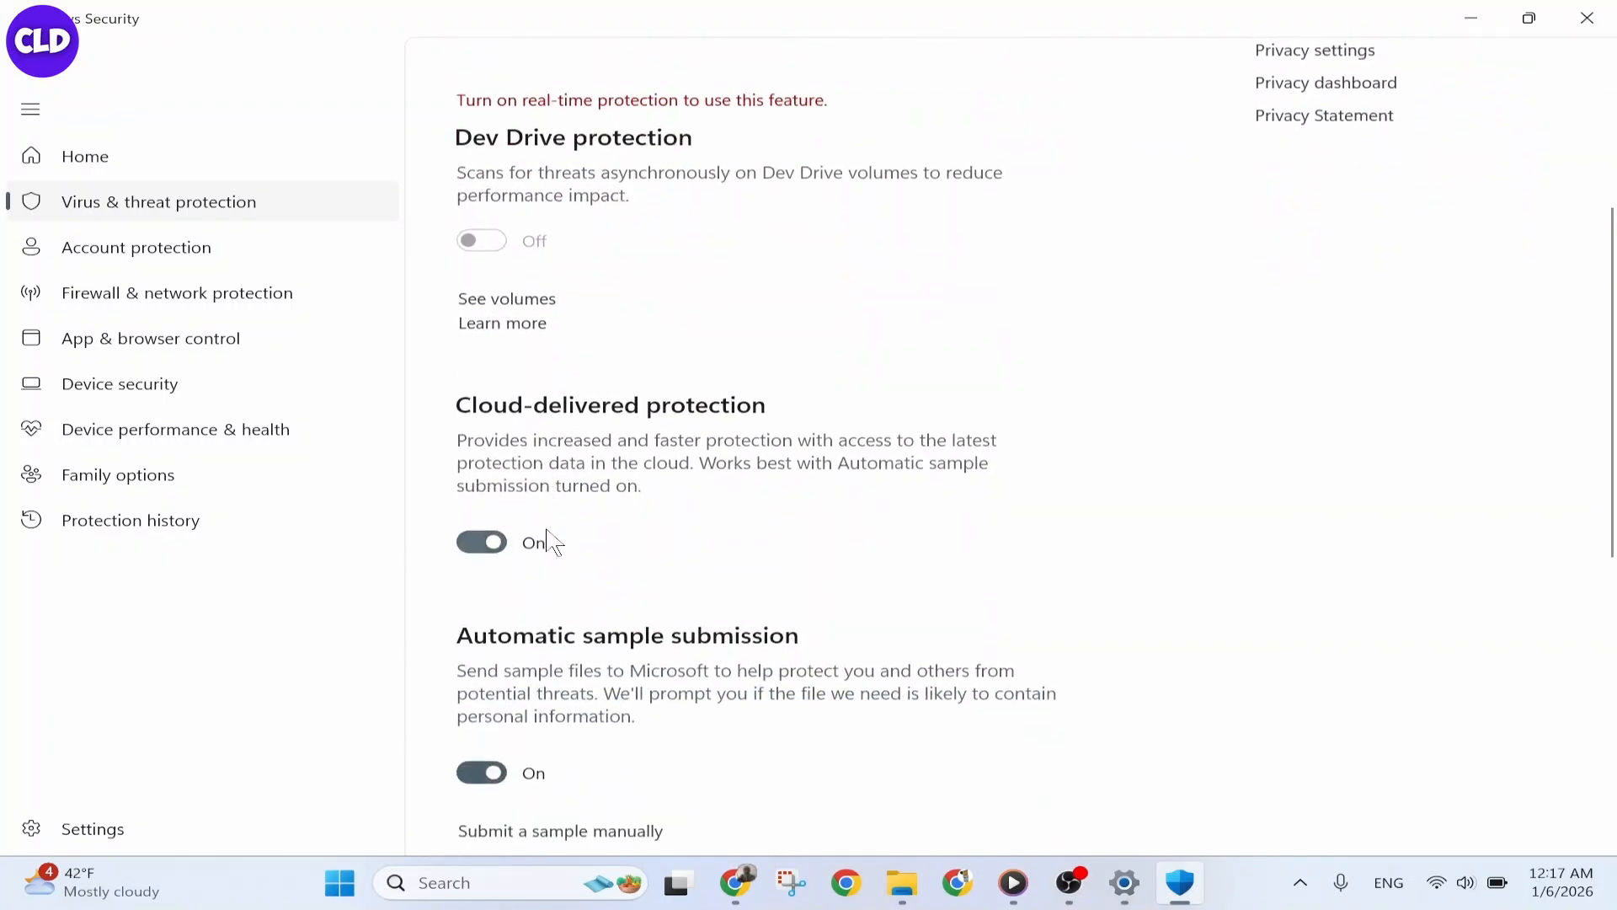
scroll(550, 541, "up", 6)
scroll(551, 543, "down", 4)
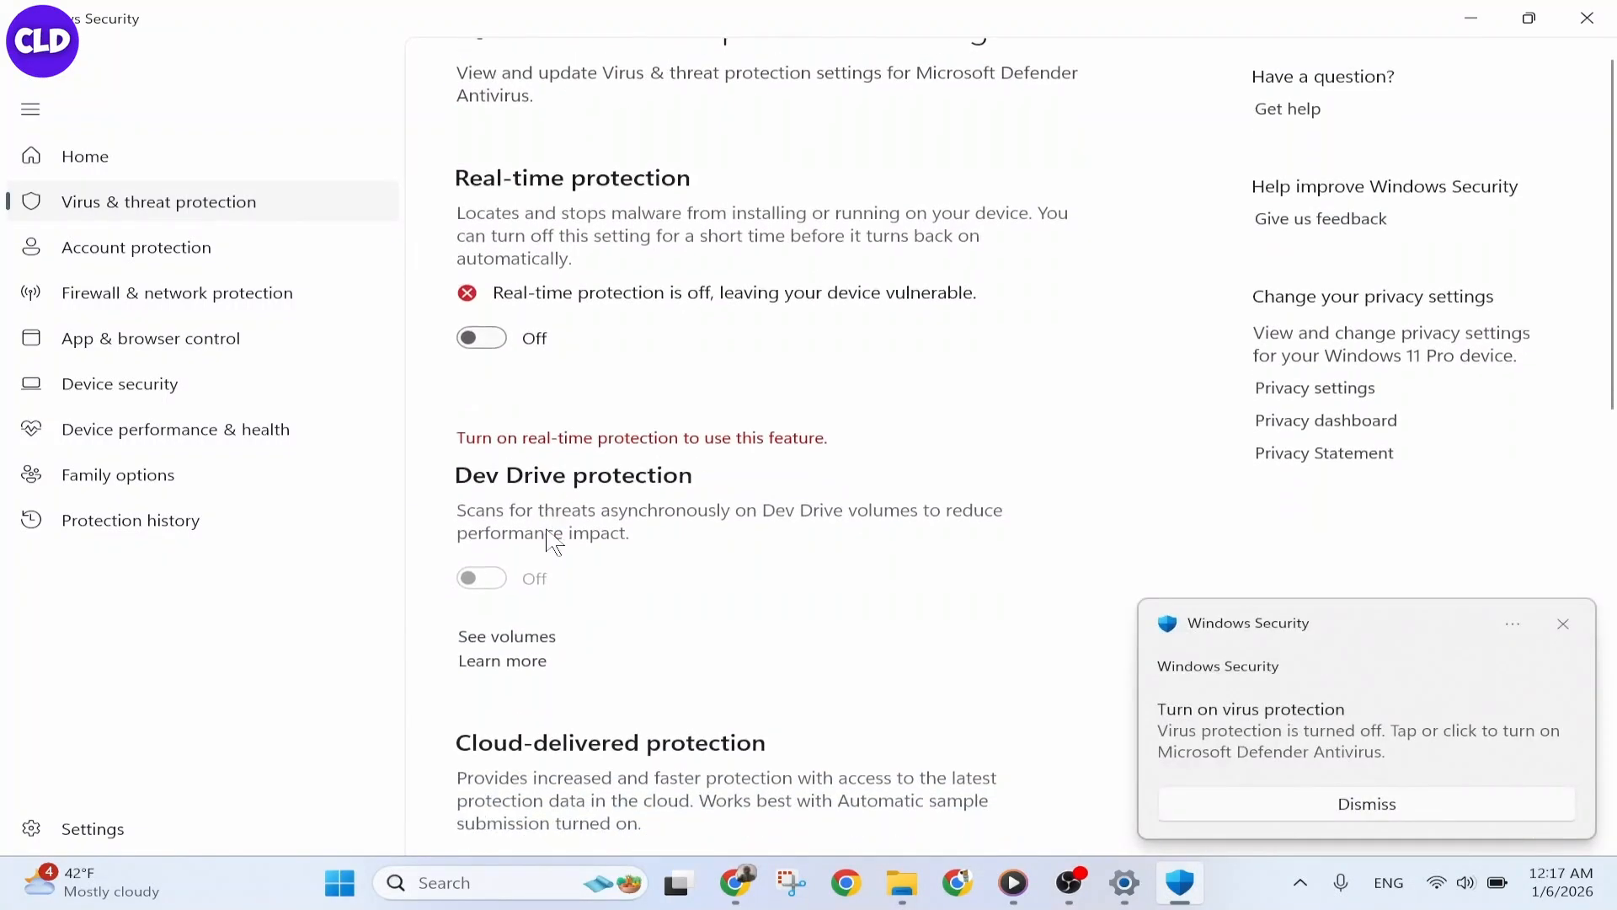
scroll(548, 539, "down", 3)
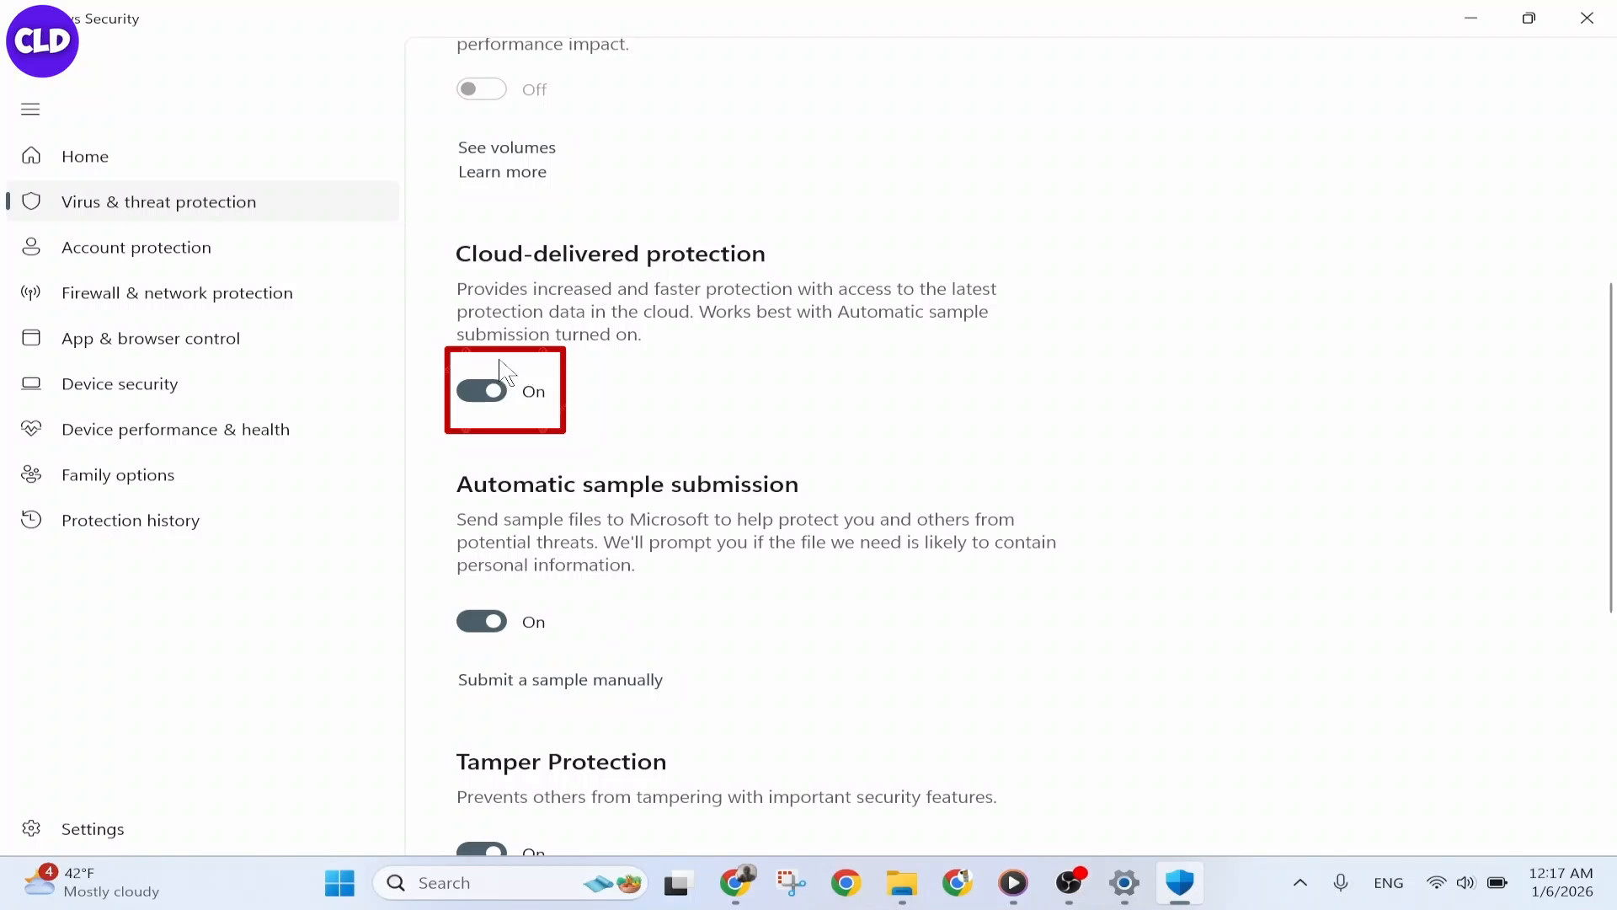
left_click(492, 393)
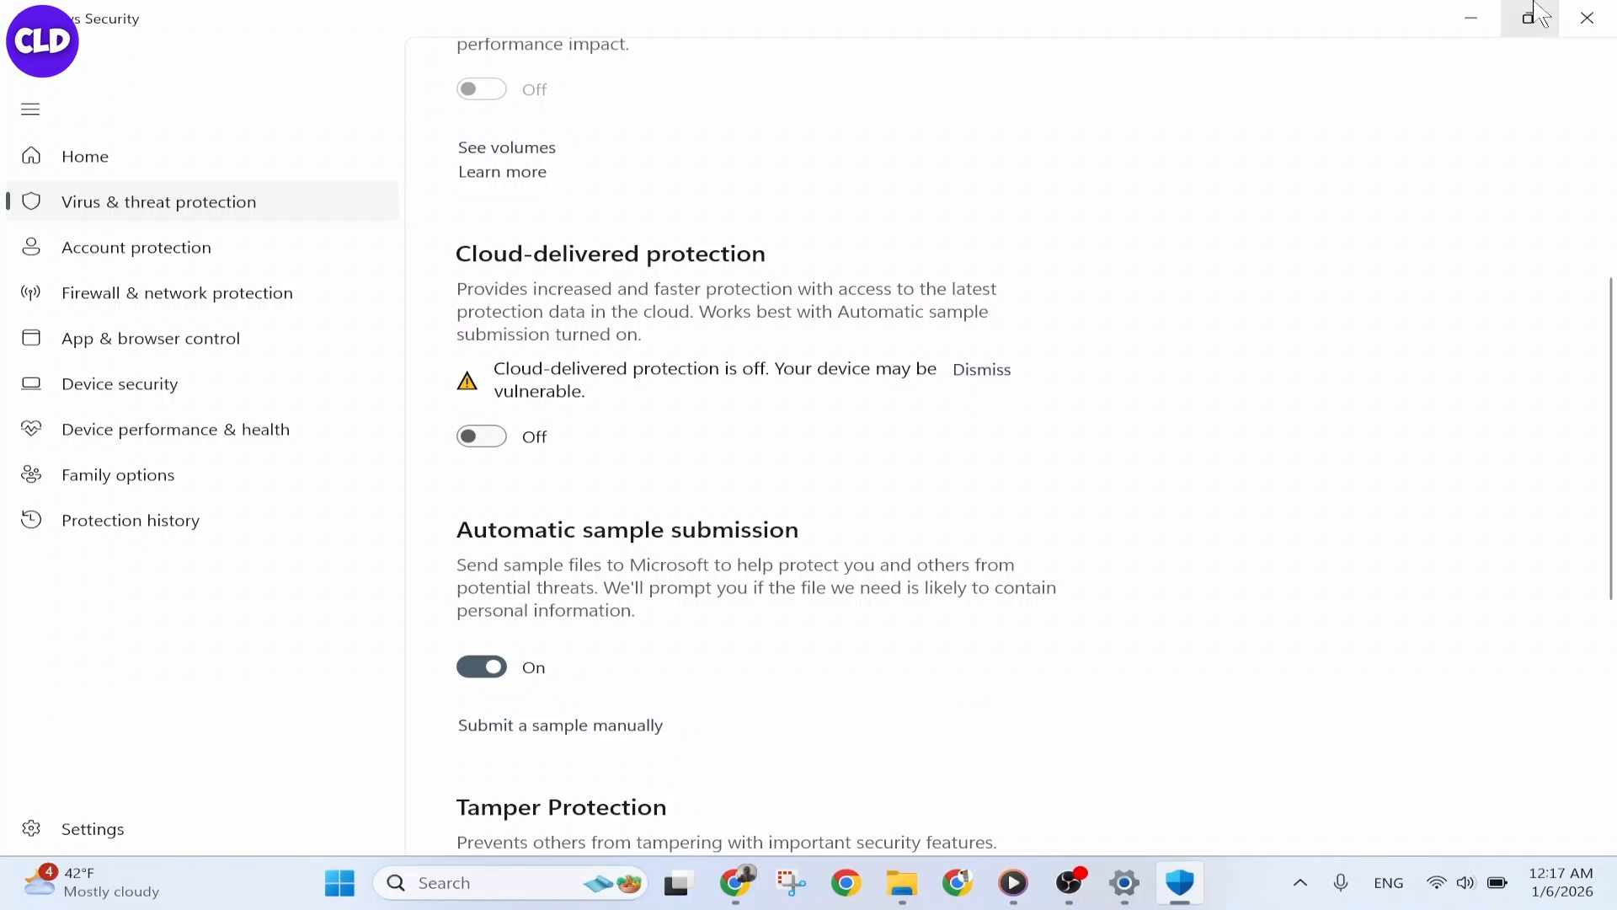
left_click(1472, 18)
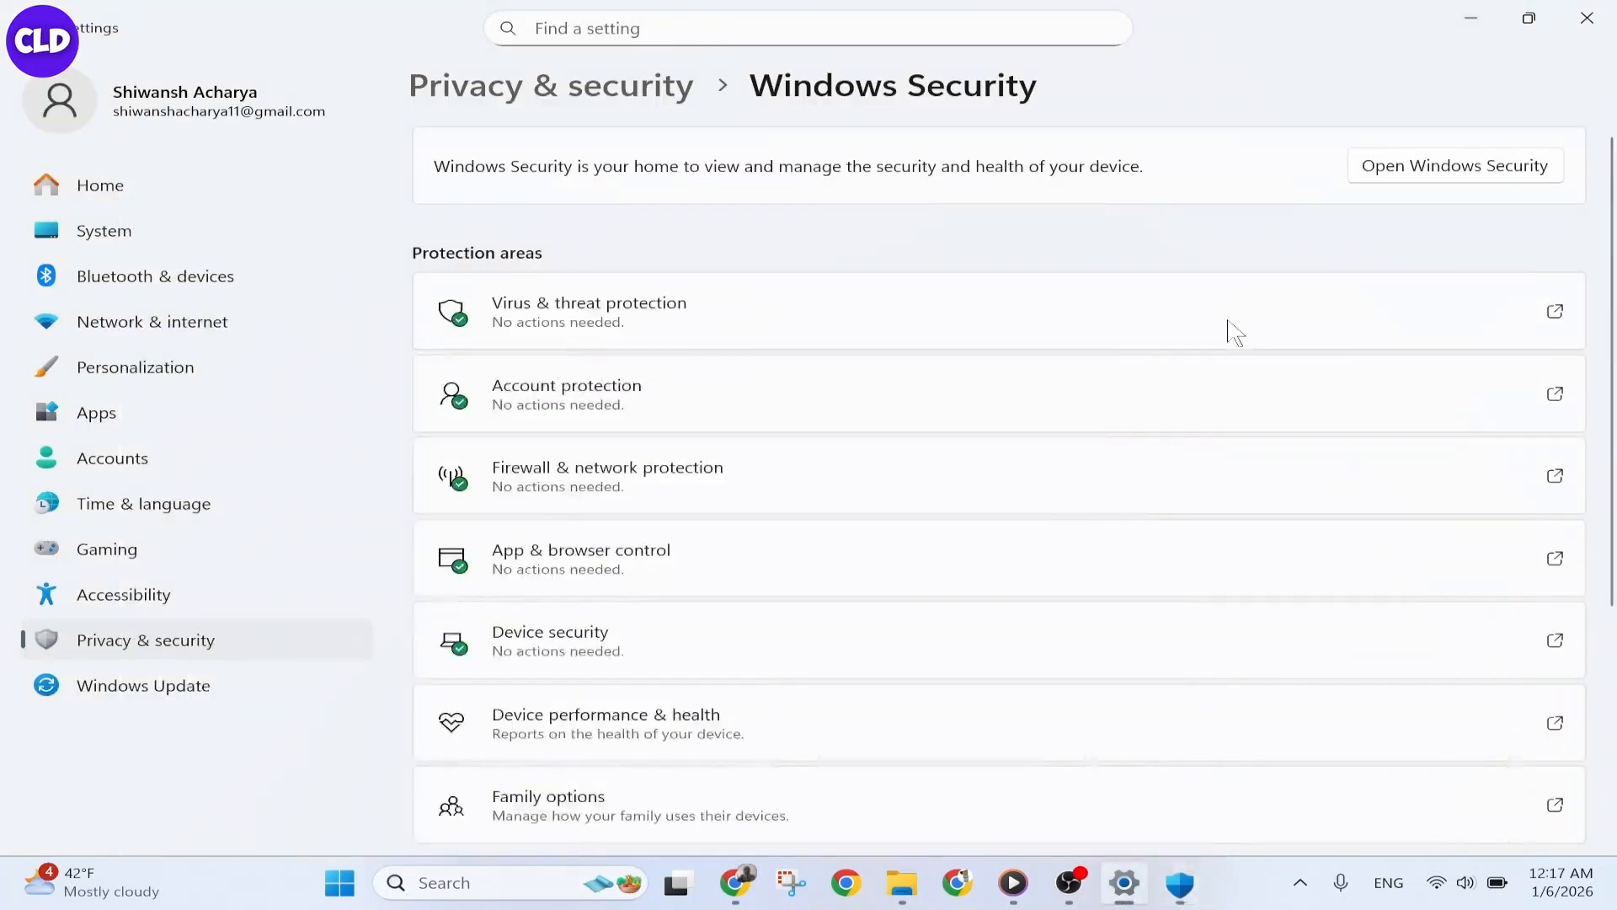
left_click(1587, 17)
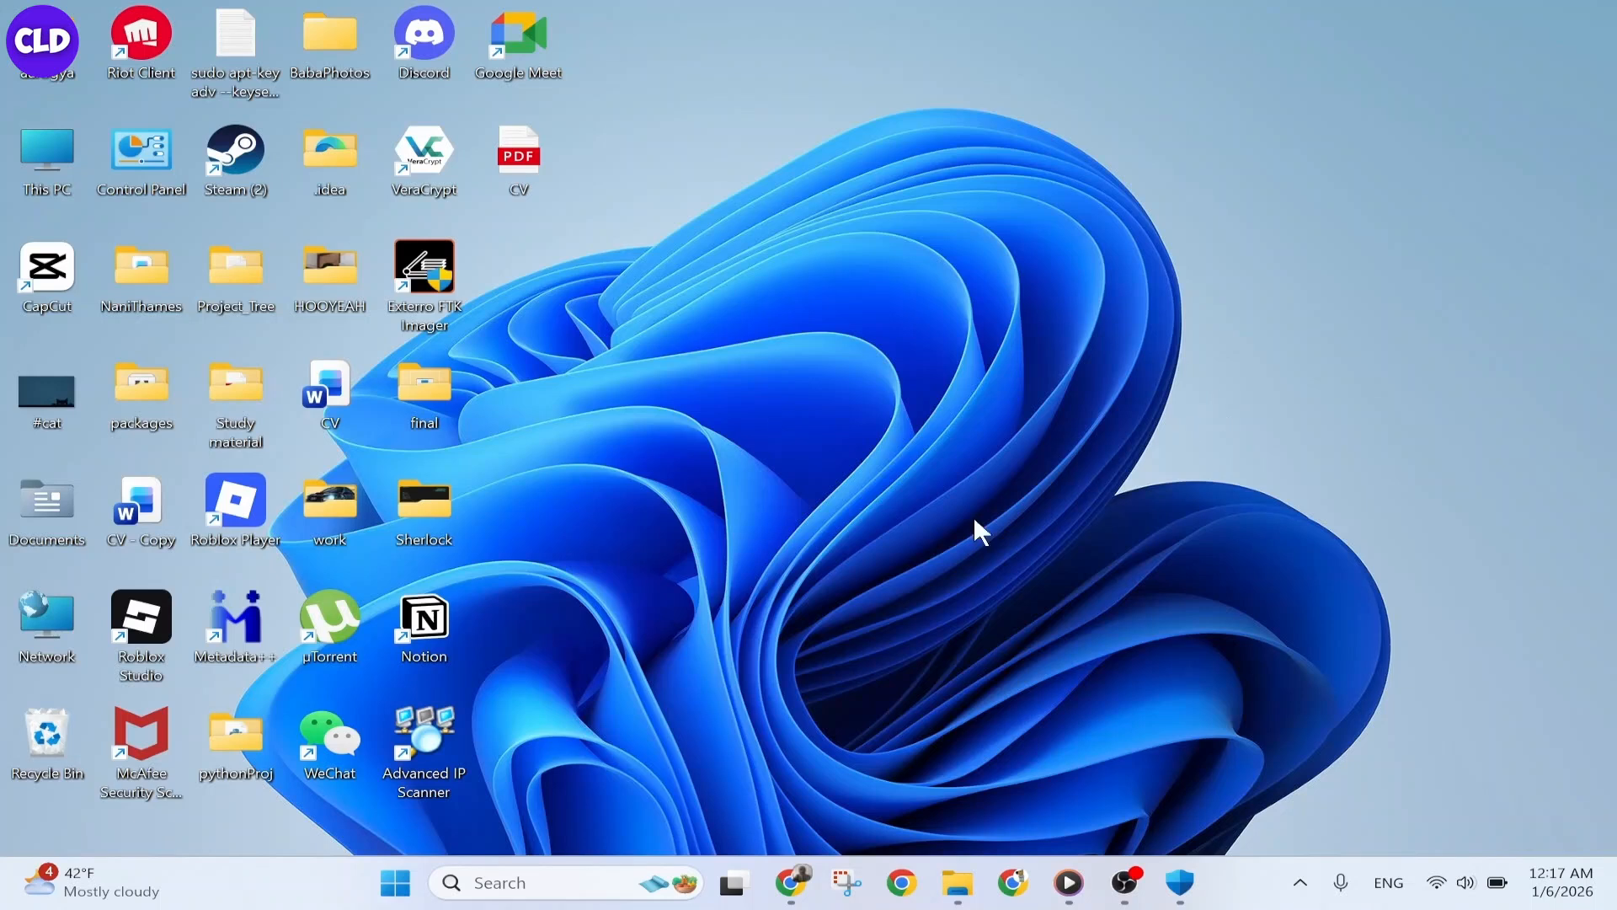
Launch the Registry Editor by running the regedit command.
right_click(396, 883)
left_click(418, 750)
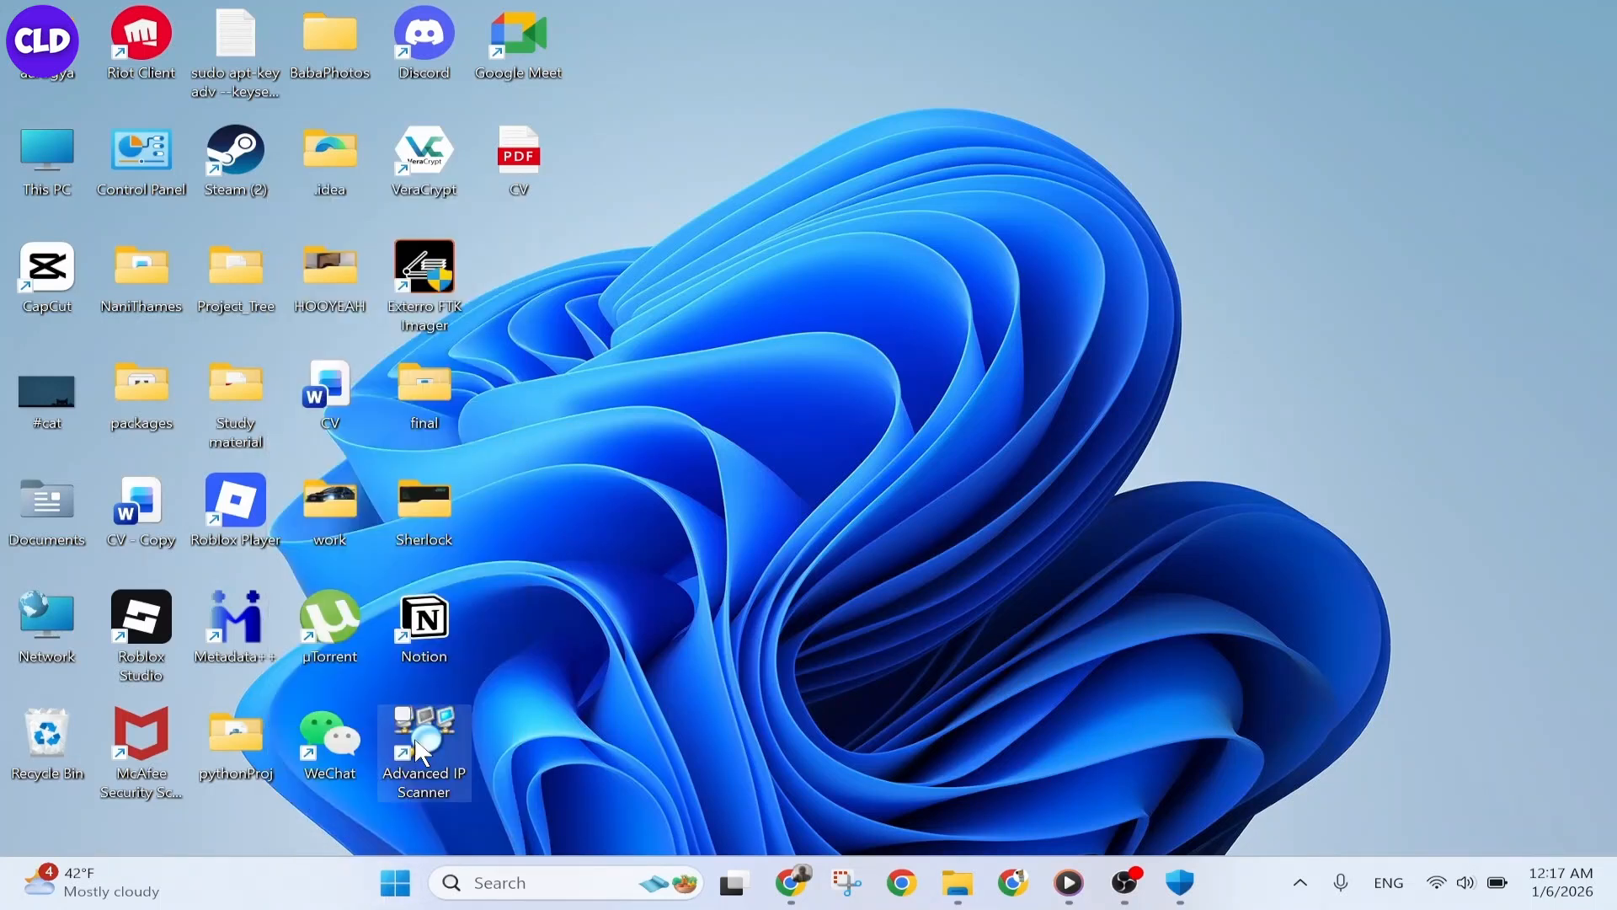
type("regiedit")
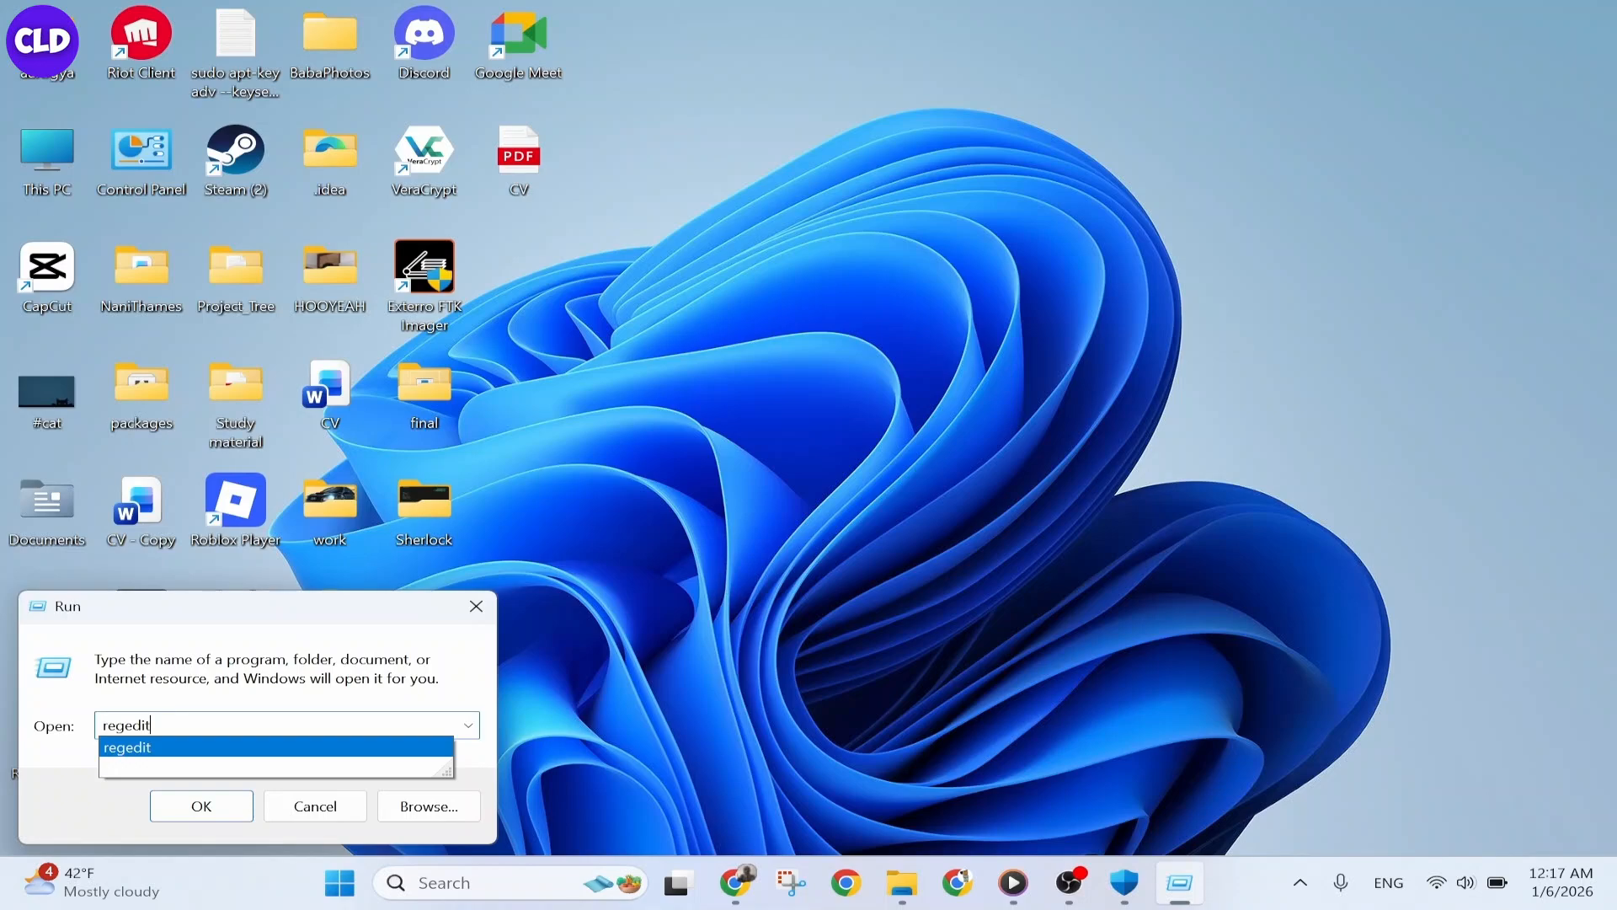
key("Return")
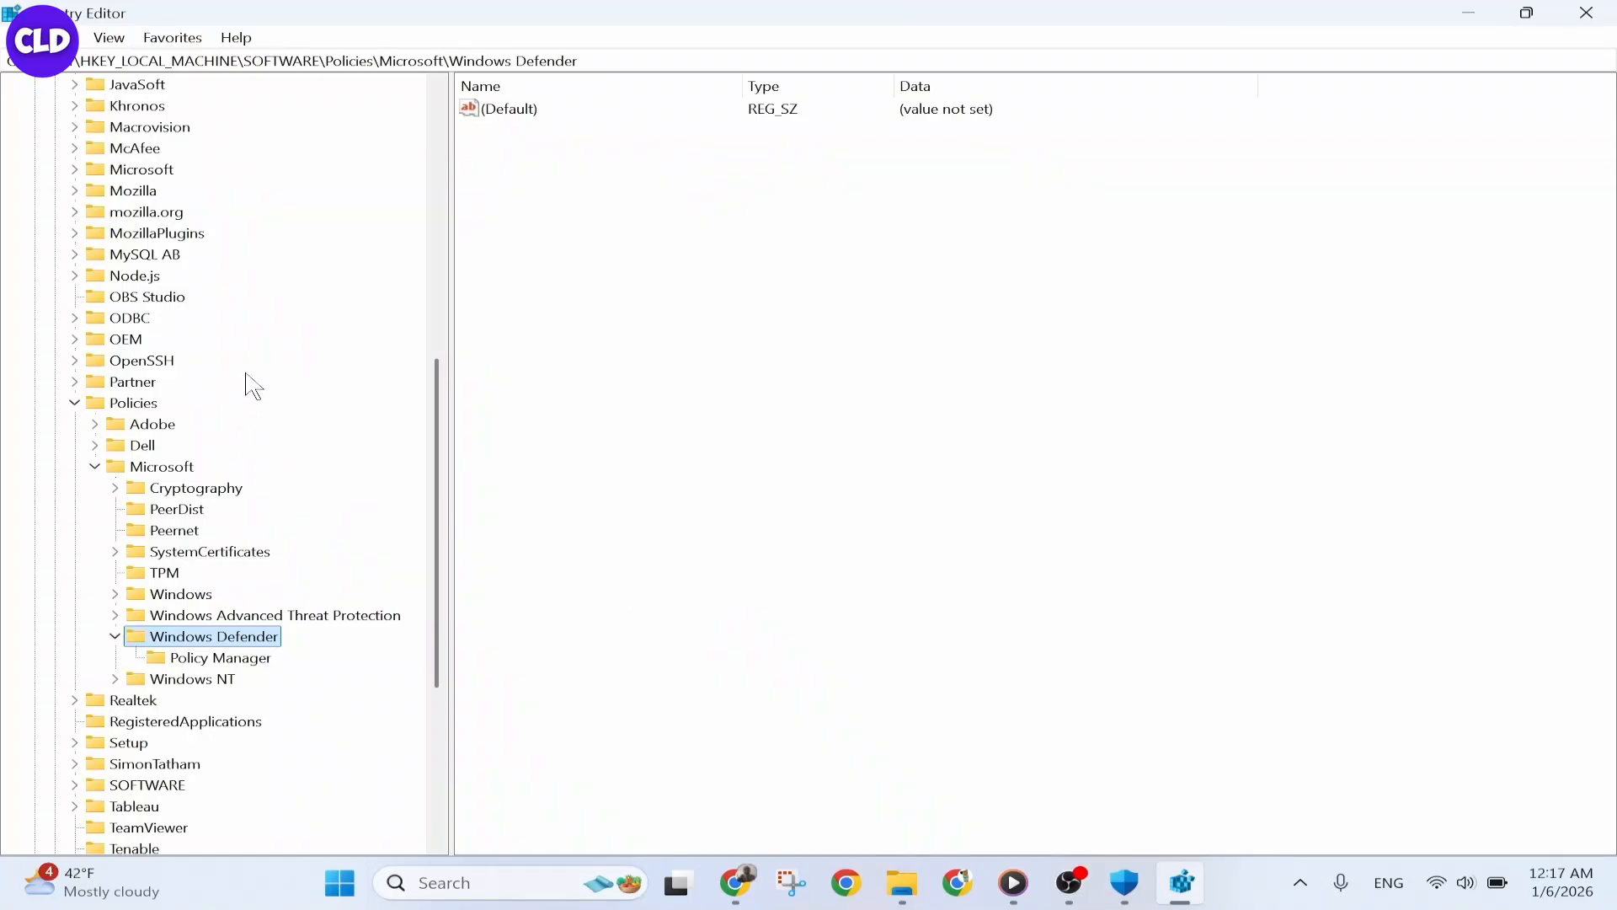
Navigate to the registry key HKEY_LOCAL_MACHINE\SOFTWARE\Policies\Microsoft\Windows Defender.
scroll(251, 384, "up", 10)
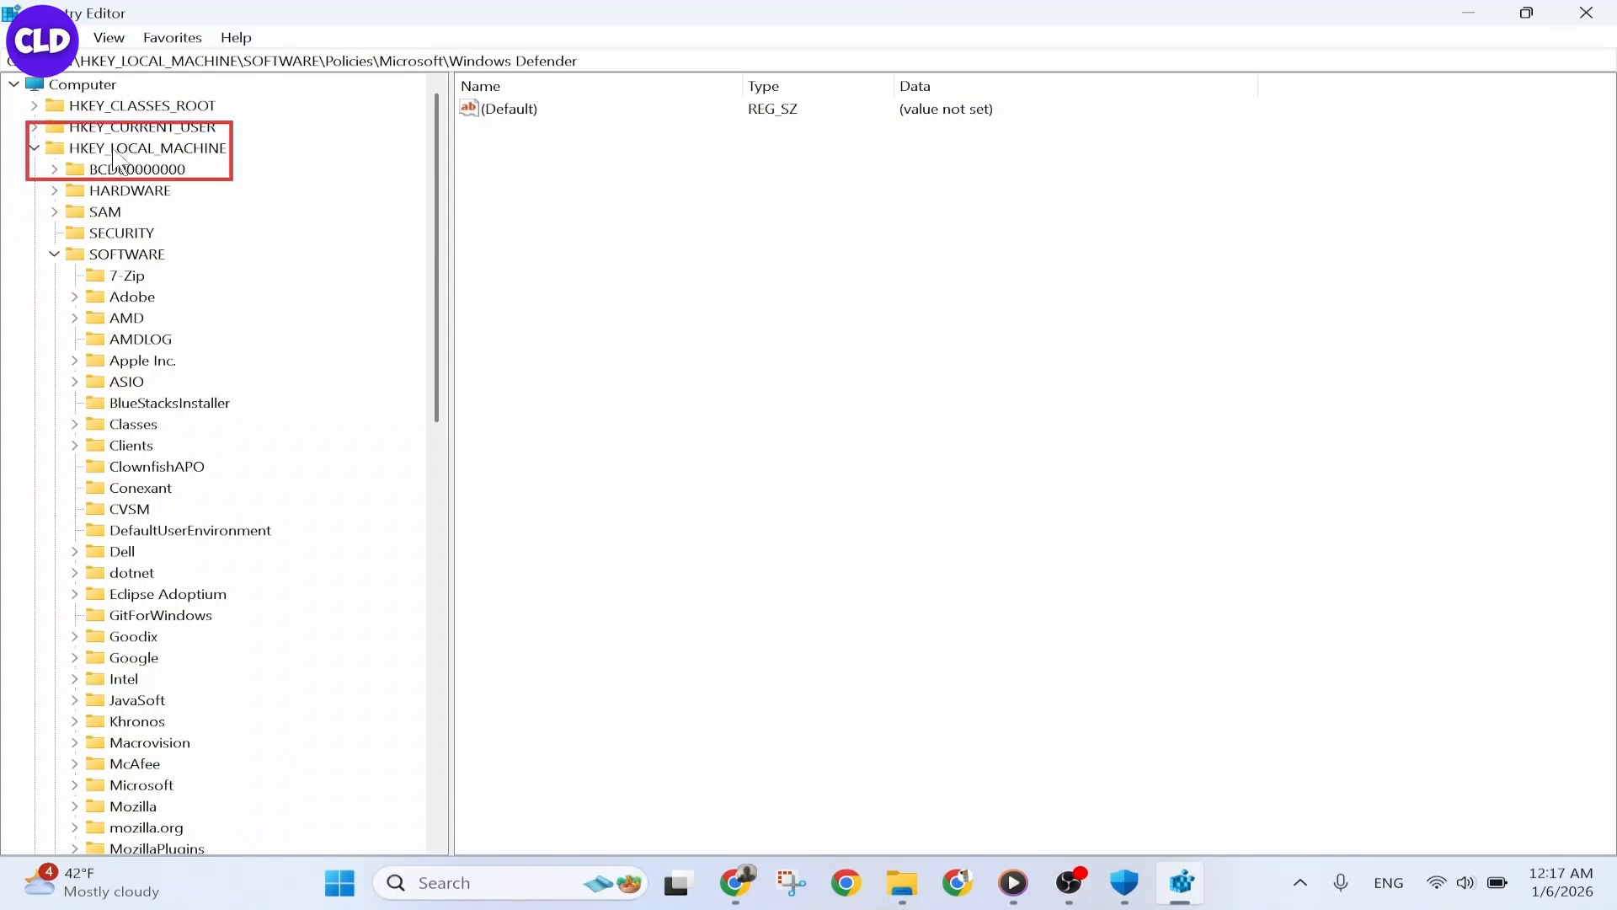
left_click(90, 154)
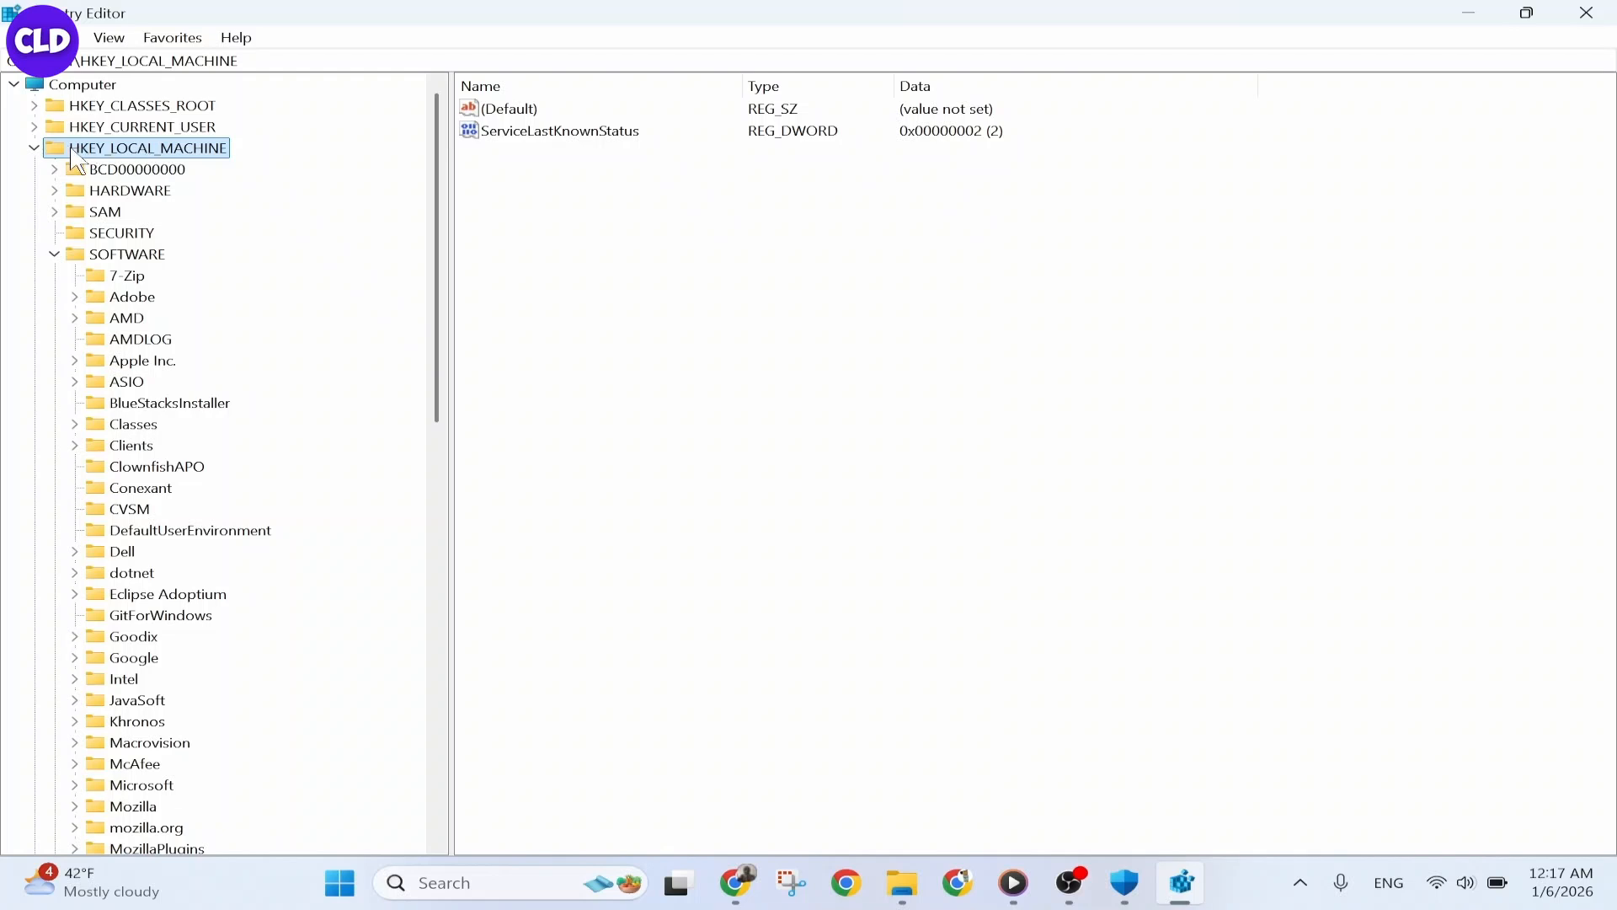
left_click(80, 261)
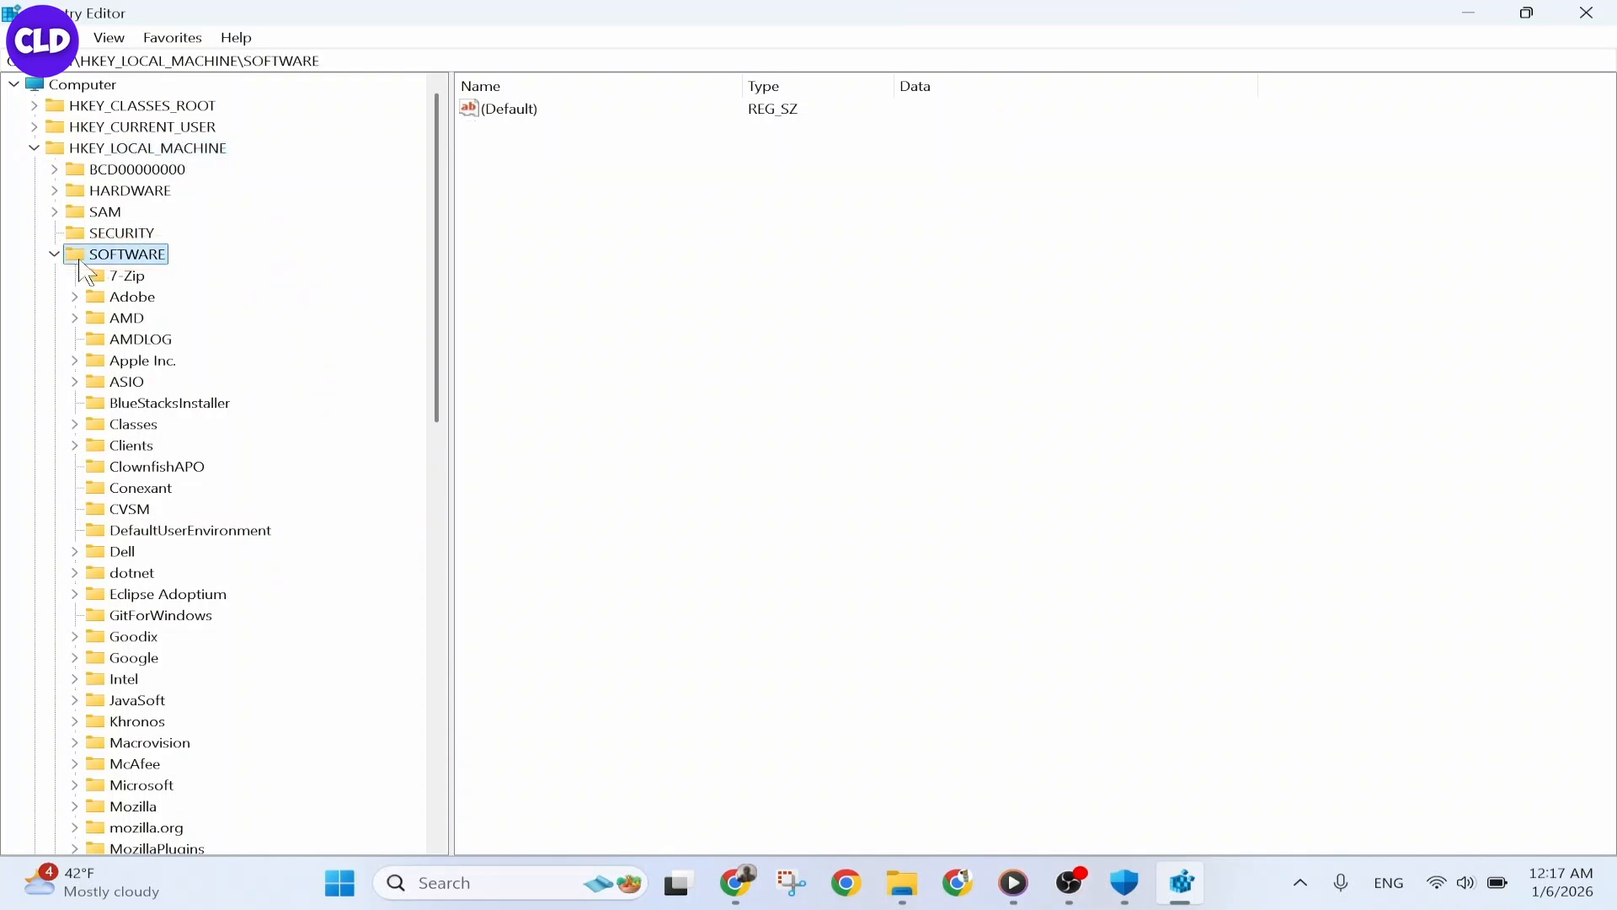
scroll(112, 530, "down", 6)
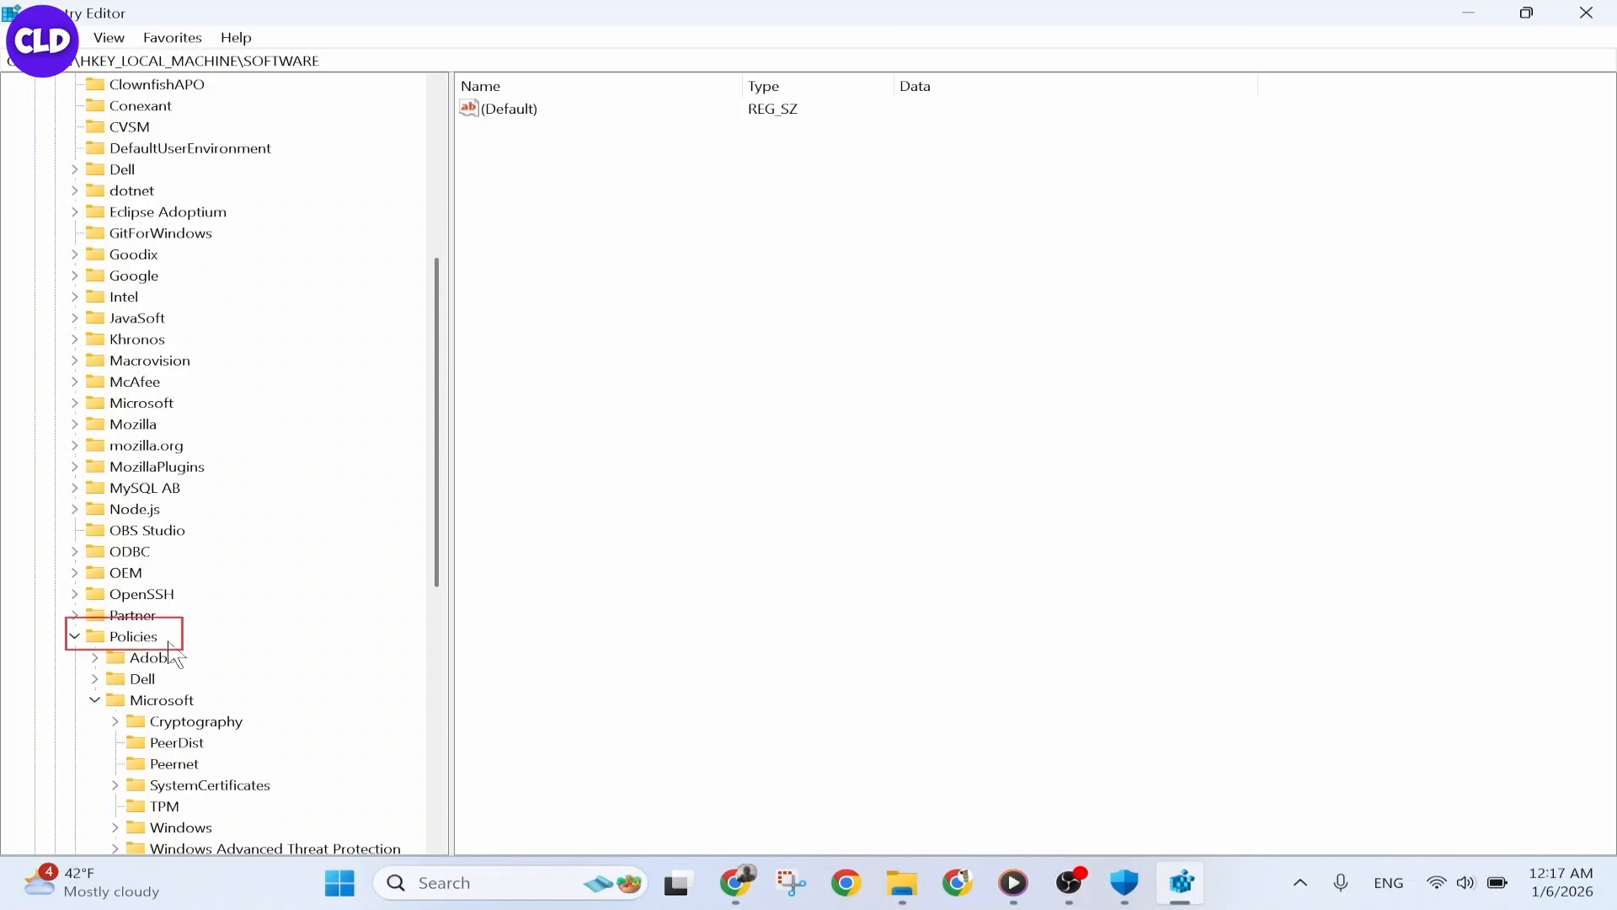
left_click(141, 640)
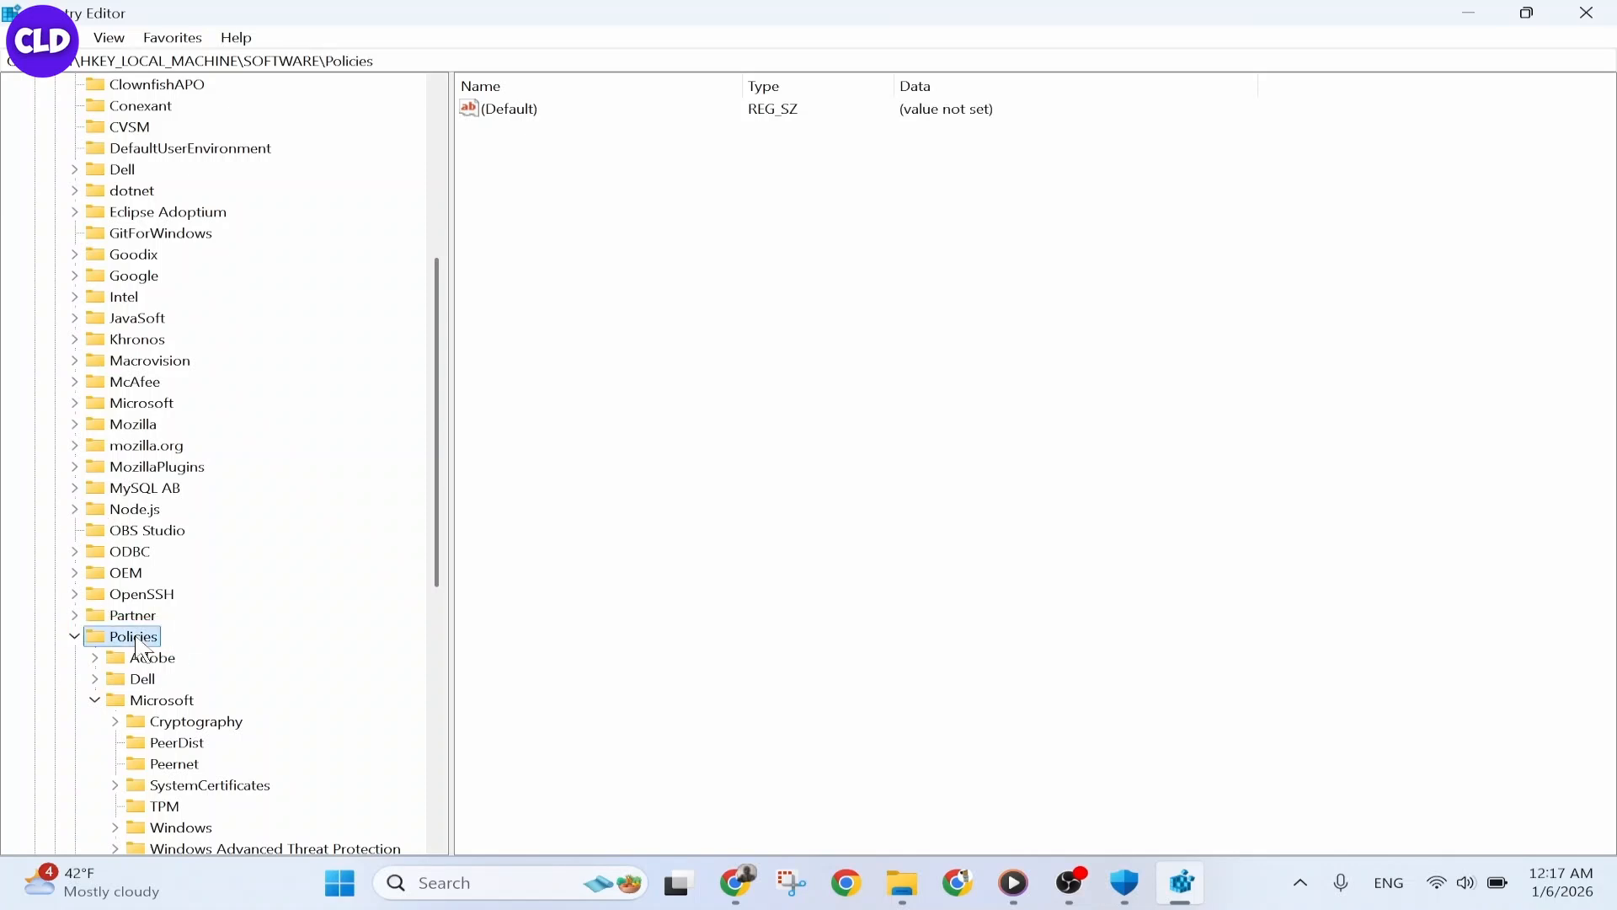
scroll(140, 650, "down", 7)
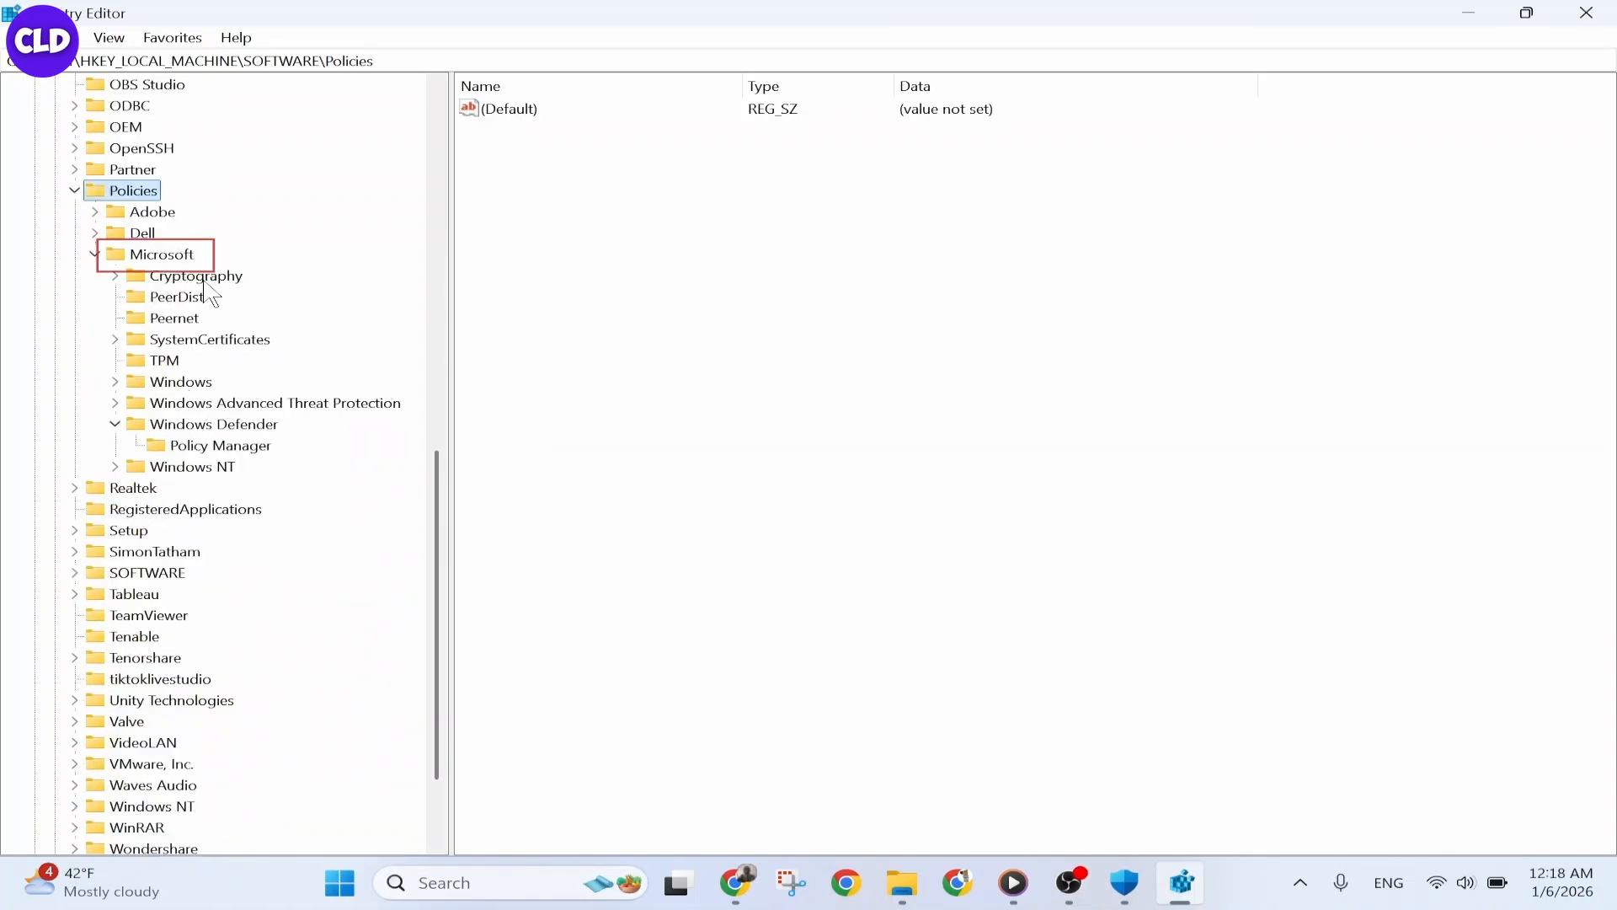
left_click(153, 255)
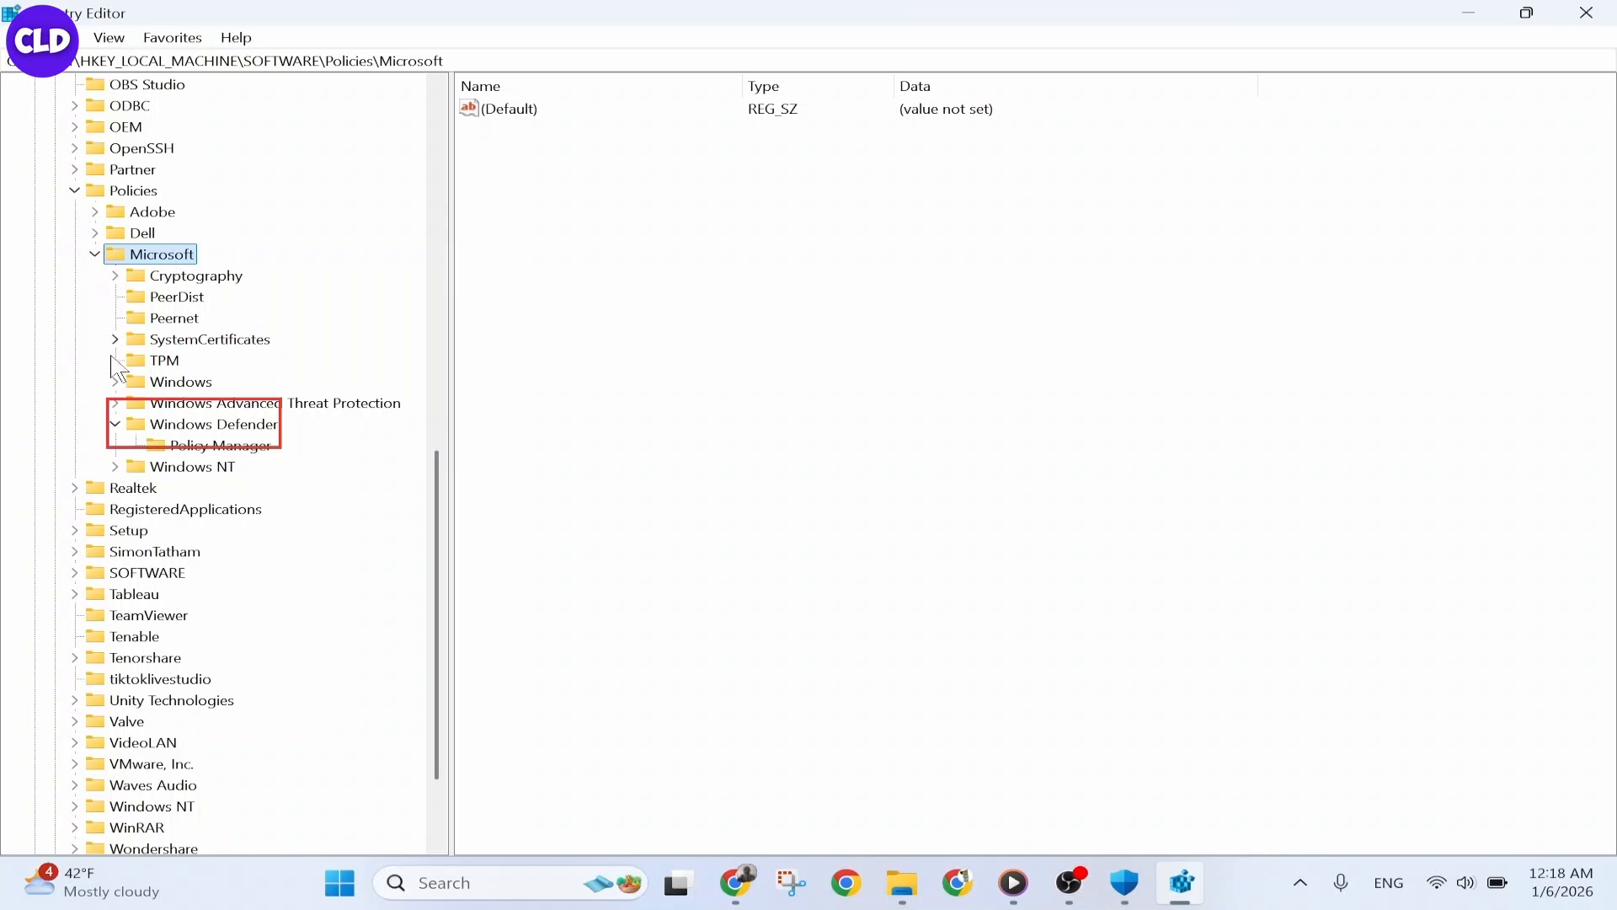
left_click(203, 428)
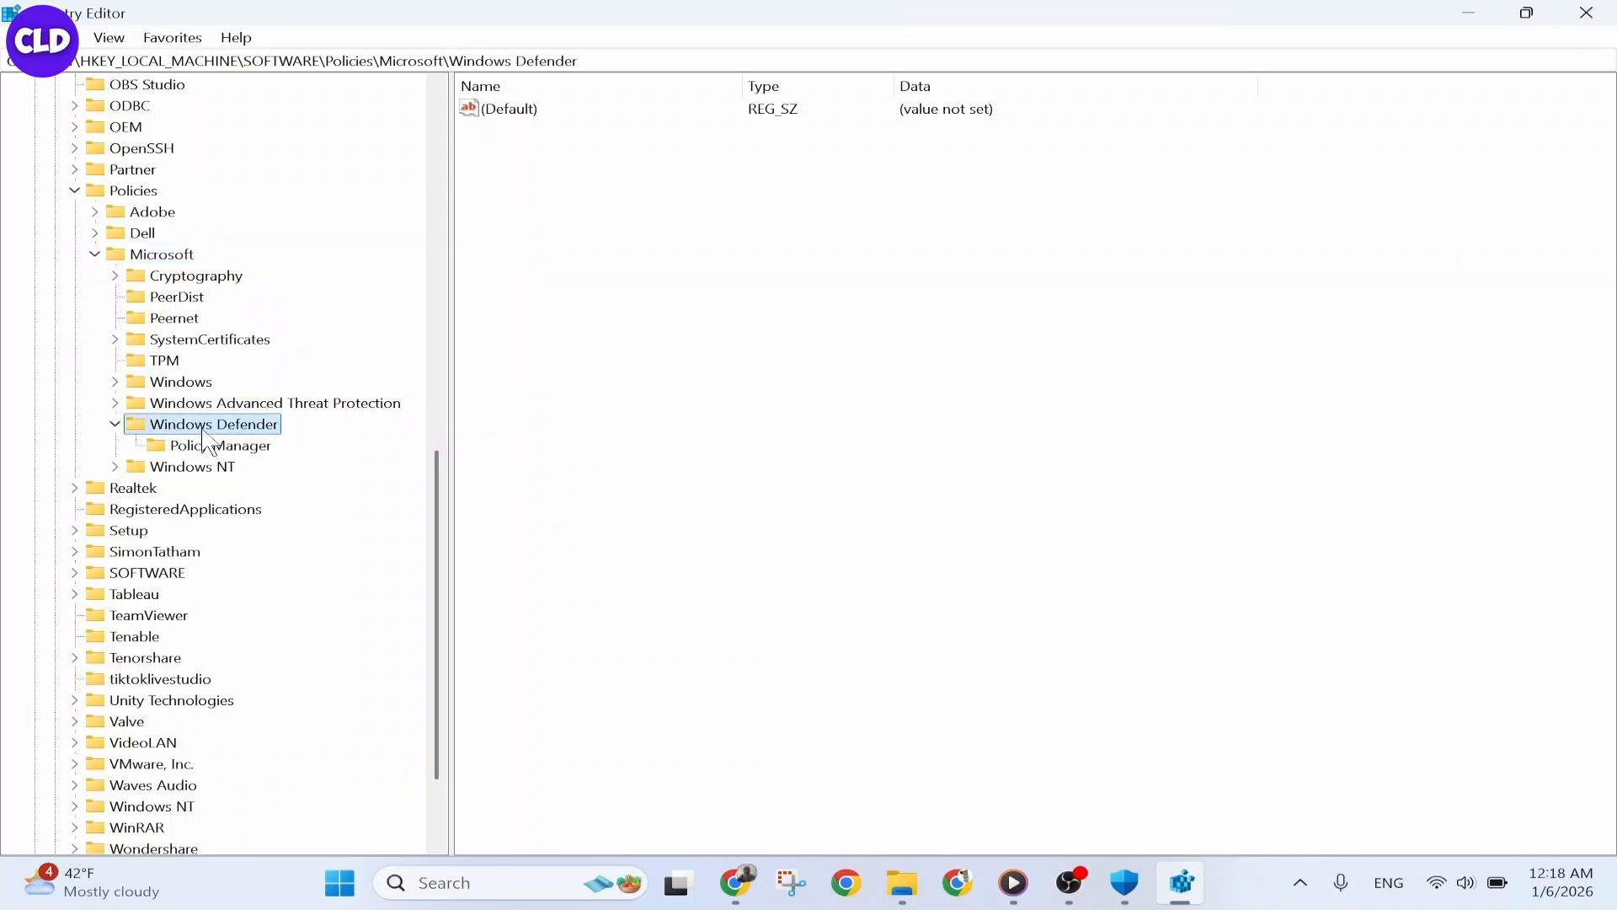
Create a new DWORD (32-bit) value in the Windows Defender policy key.
right_click(208, 443)
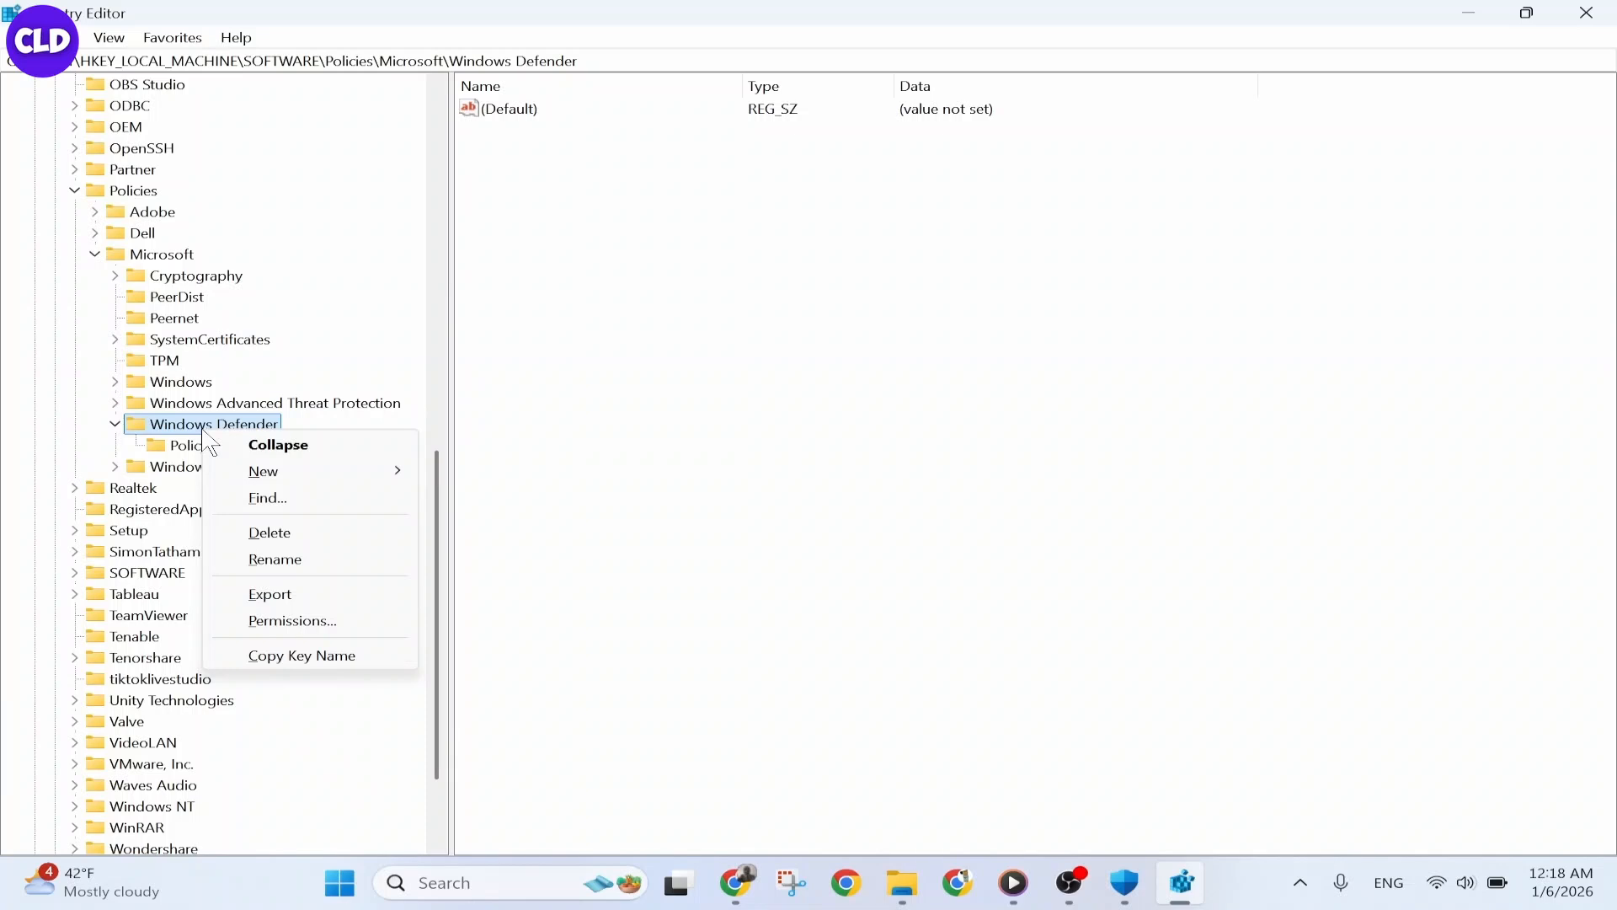
mouse_move(286, 480)
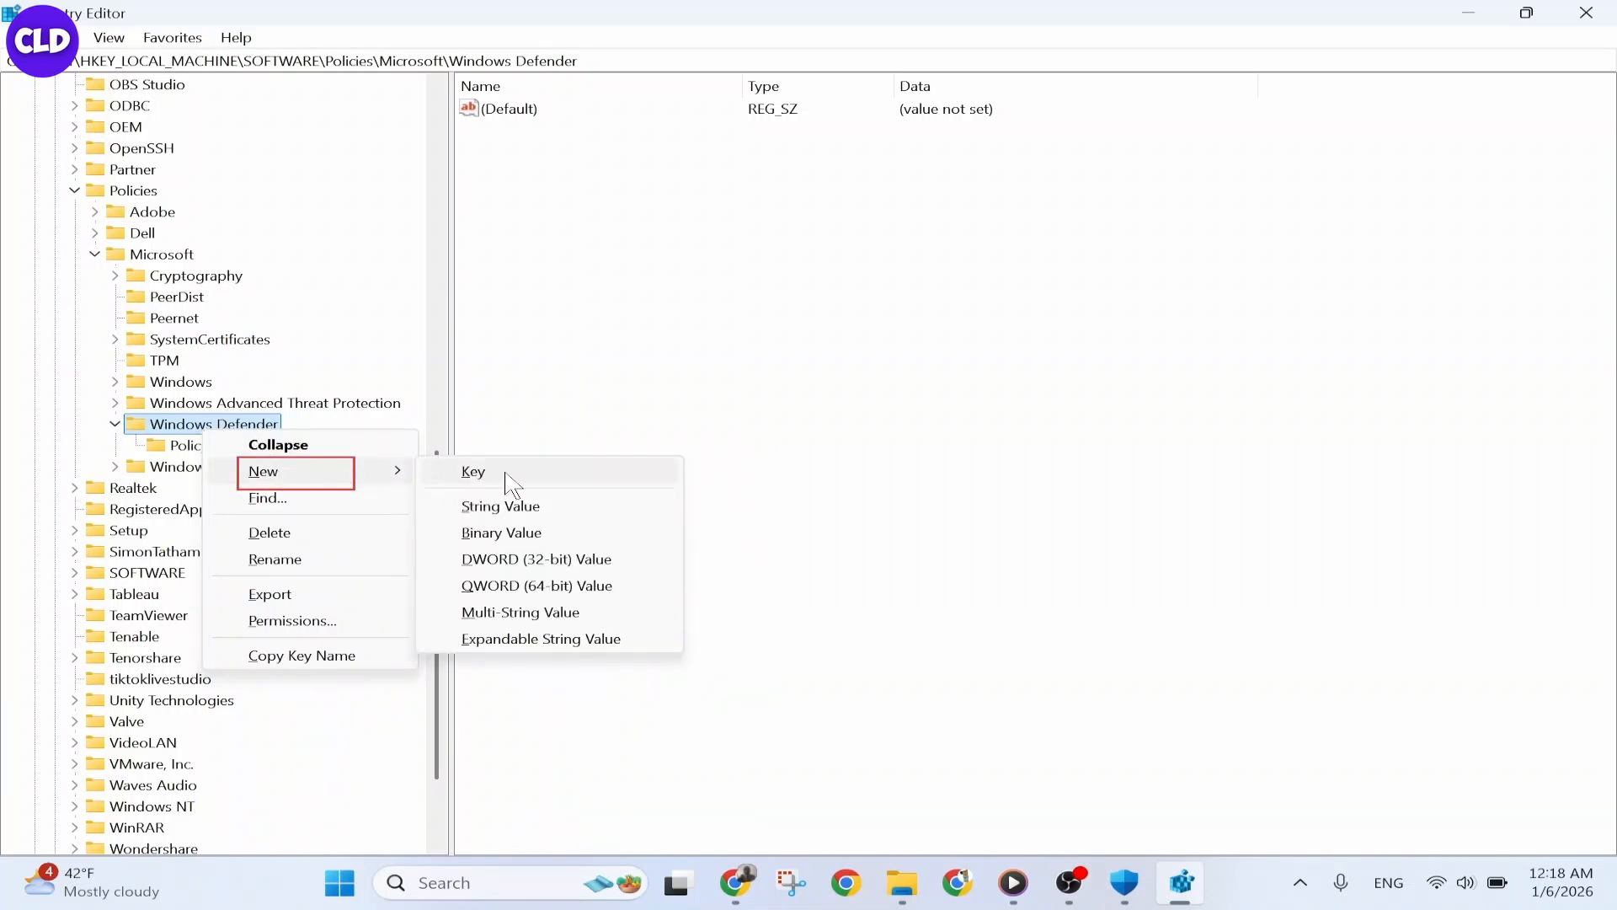
left_click(644, 568)
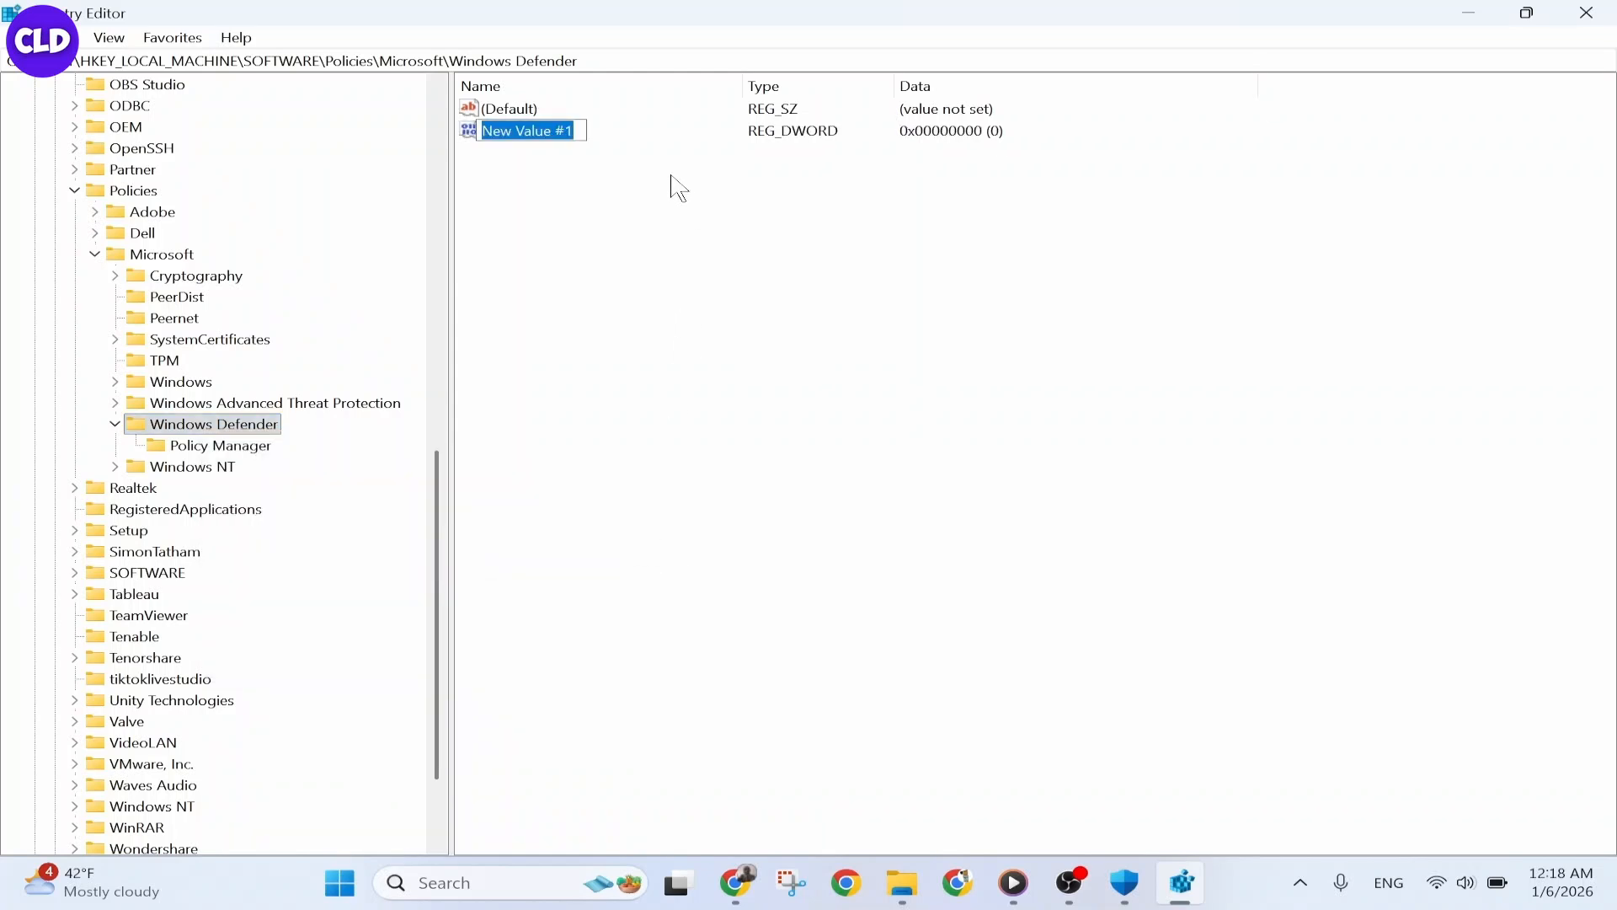
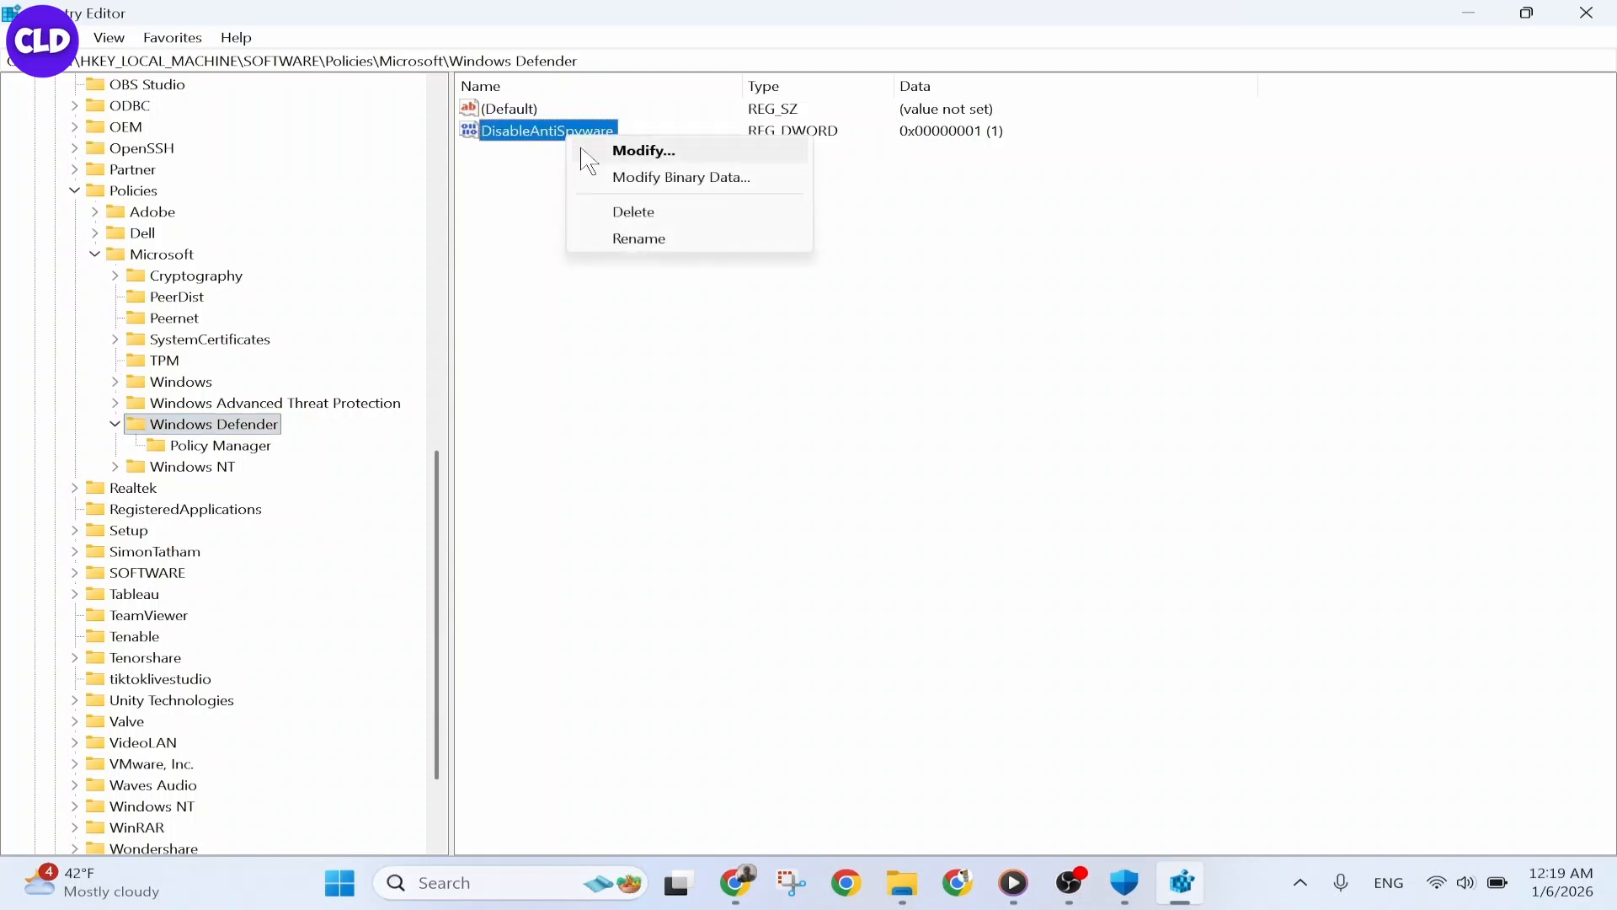
Delete the DisableAntiSpyware value from the Windows Defender key and close the Registry Editor.
left_click(784, 221)
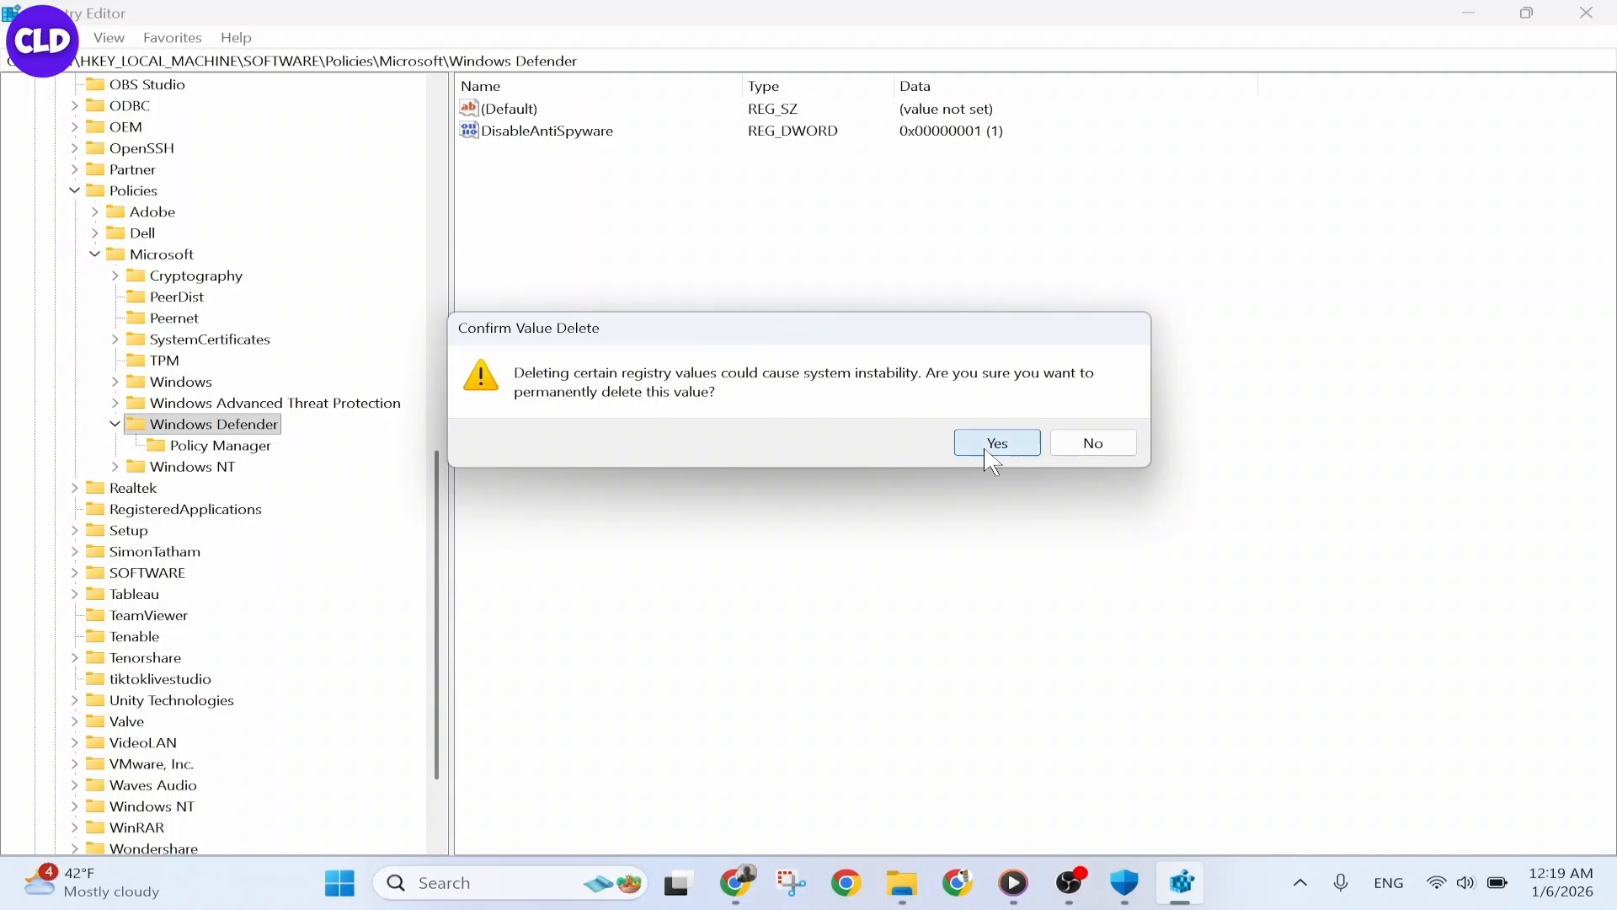
left_click(997, 444)
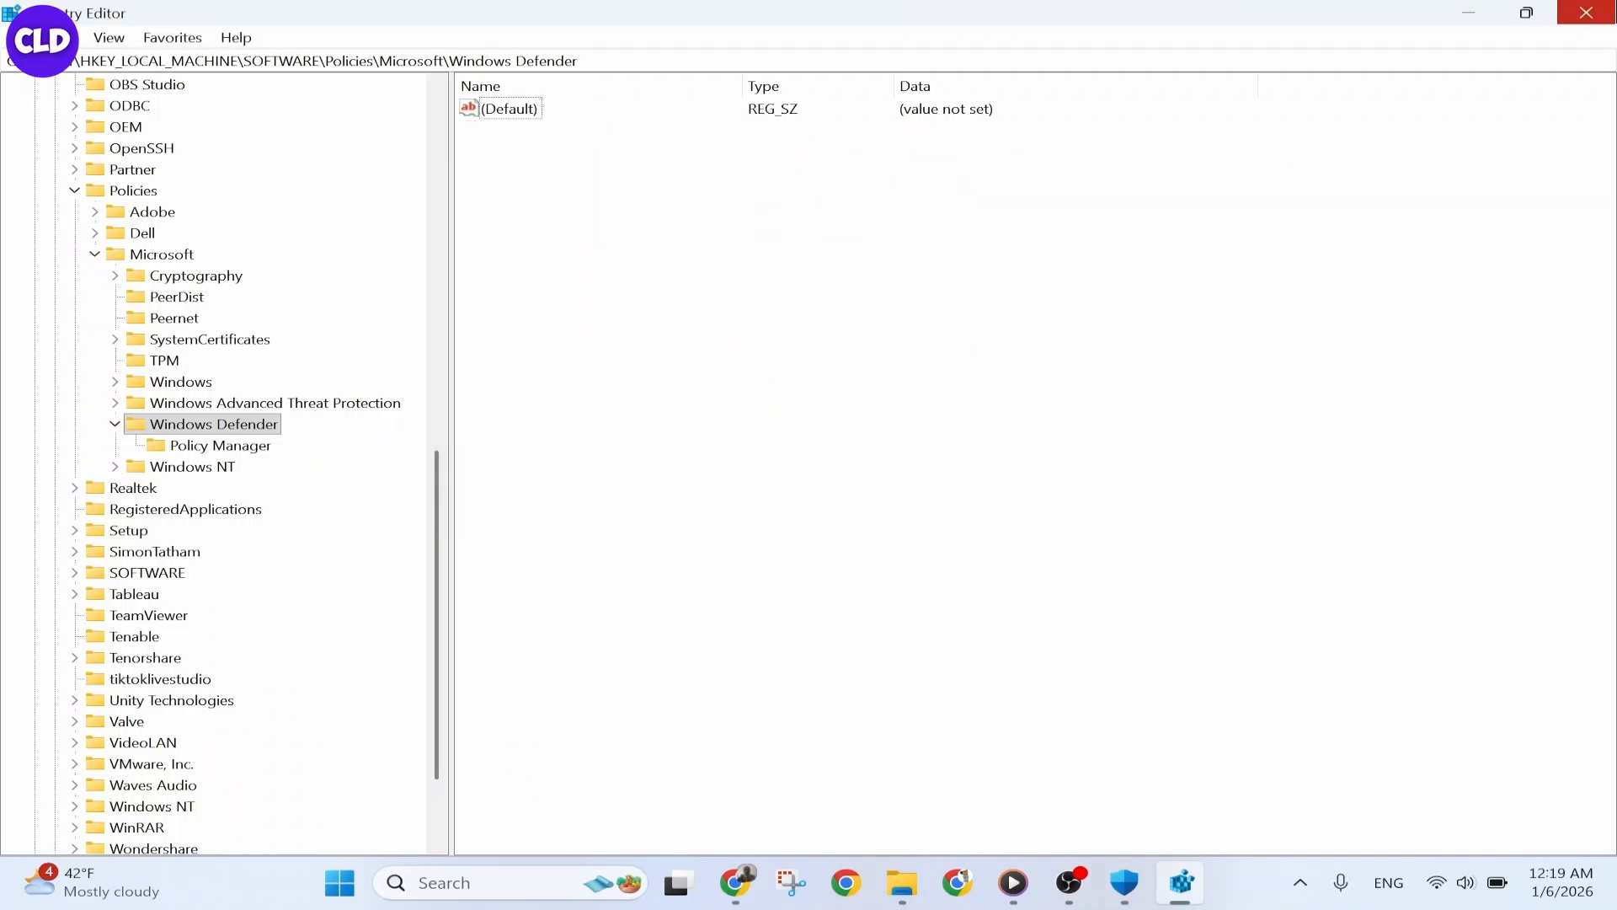
left_click(1587, 13)
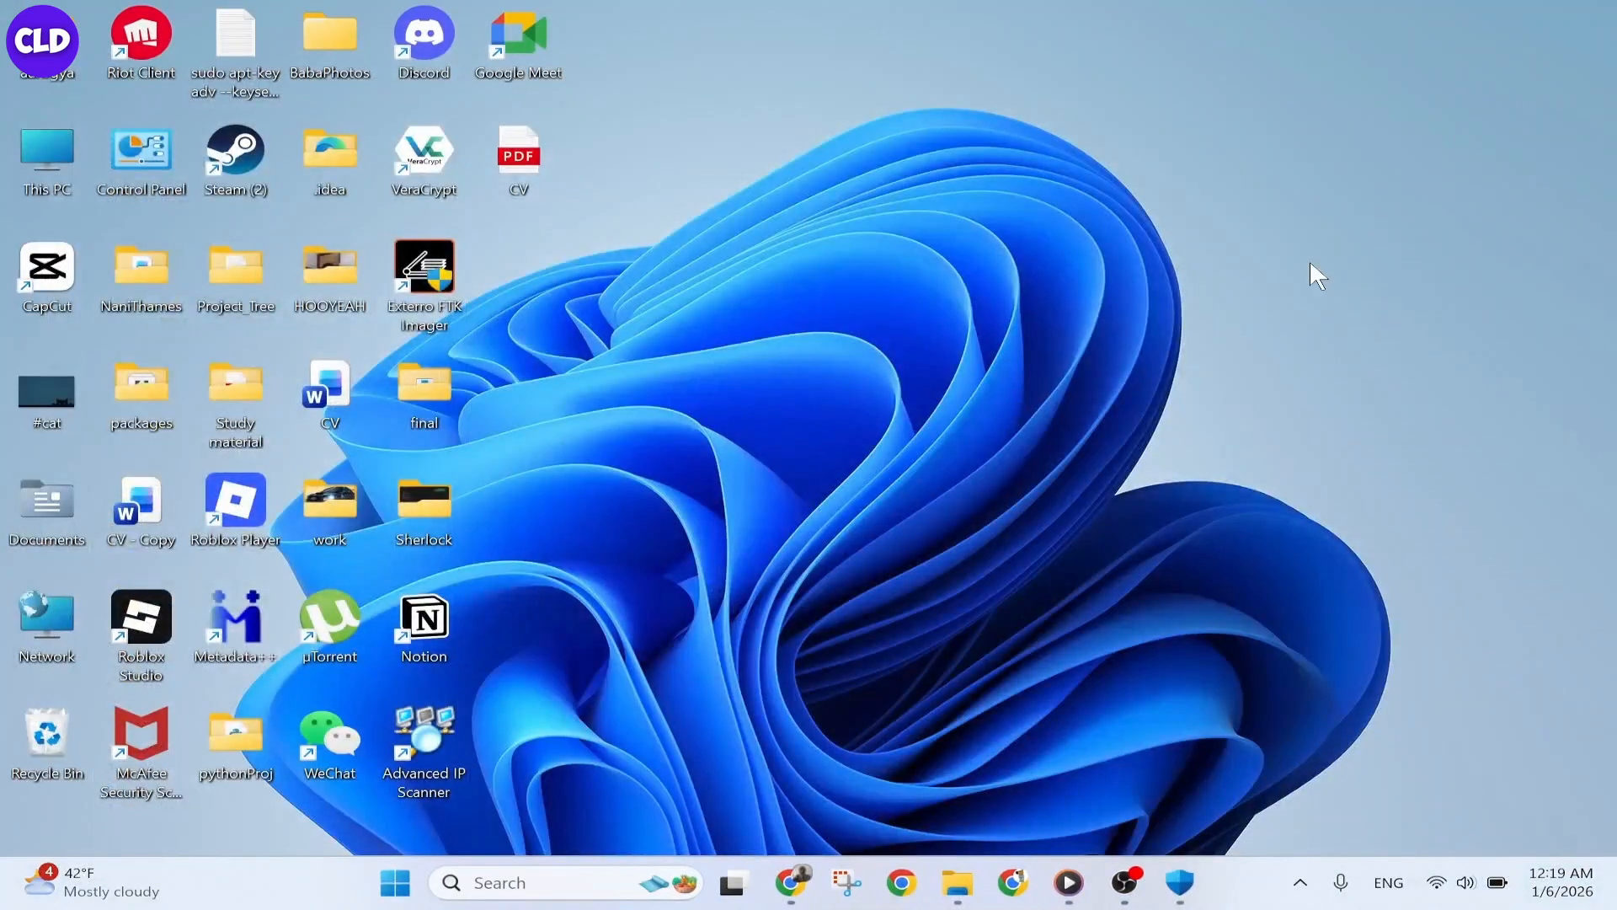